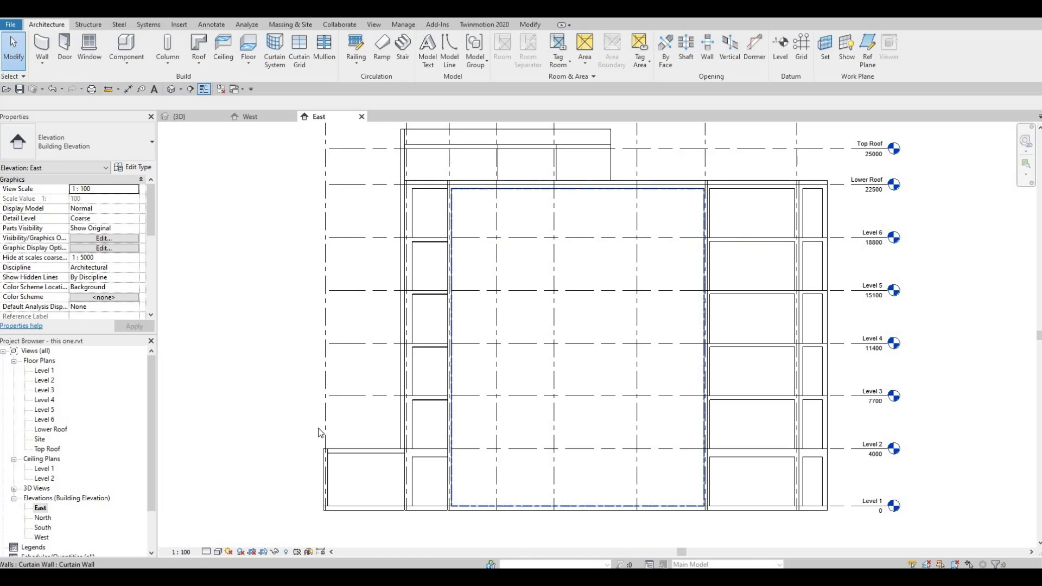
# - Display the East elevation in Consistent Colors and place horizontal curtain grid lines on the large central wall near its top and around Levels 6 and 5
pyautogui.click(218, 552)
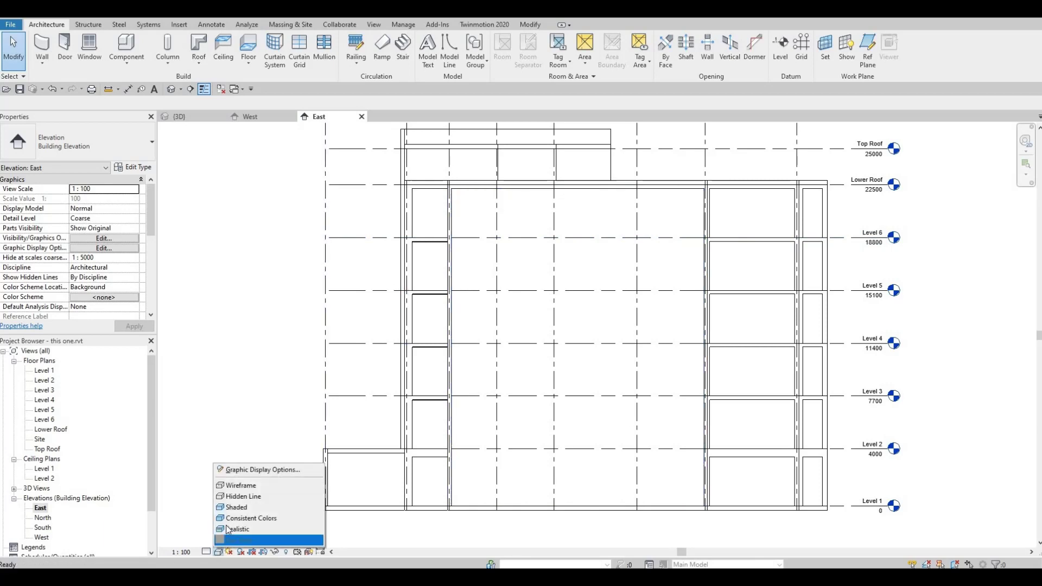
pyautogui.click(230, 519)
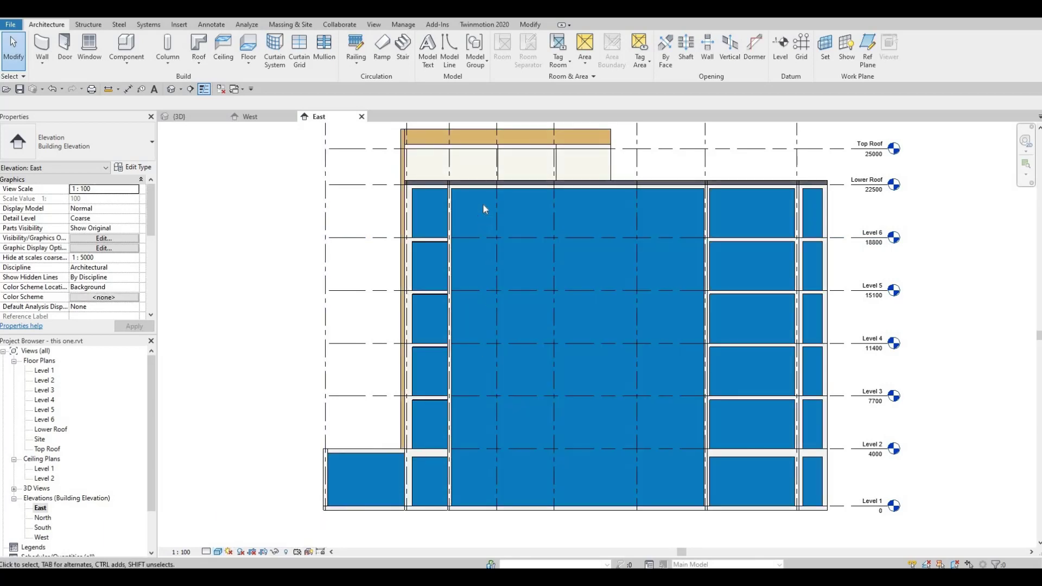
pyautogui.click(303, 57)
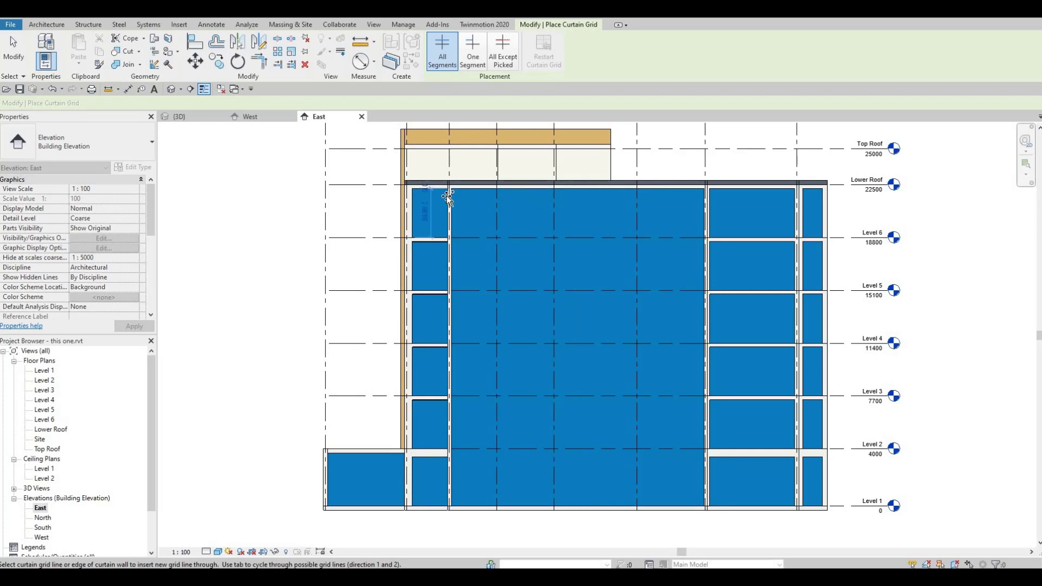
pyautogui.scroll(1, 449, 196)
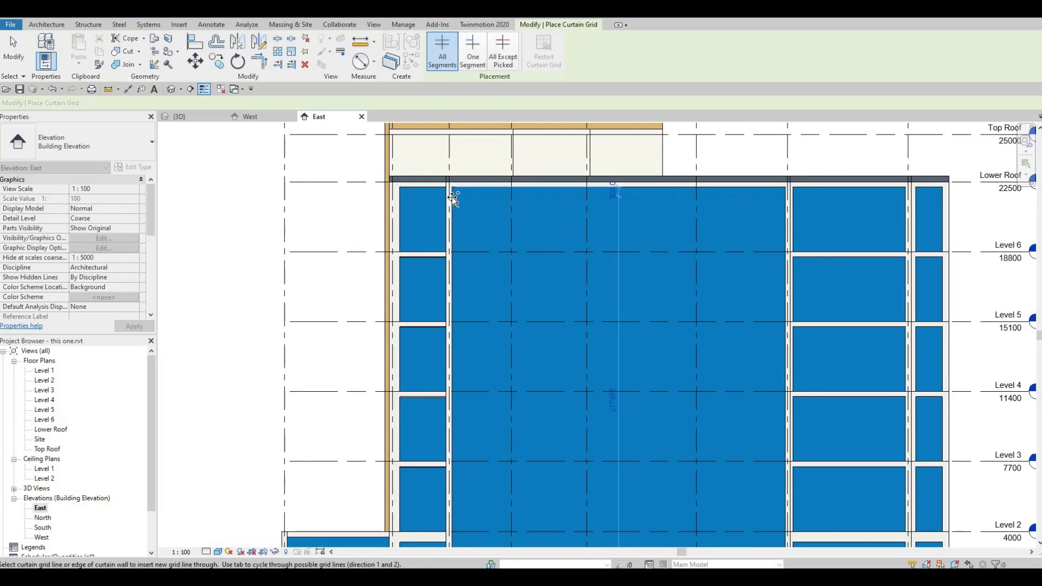
pyautogui.click(449, 242)
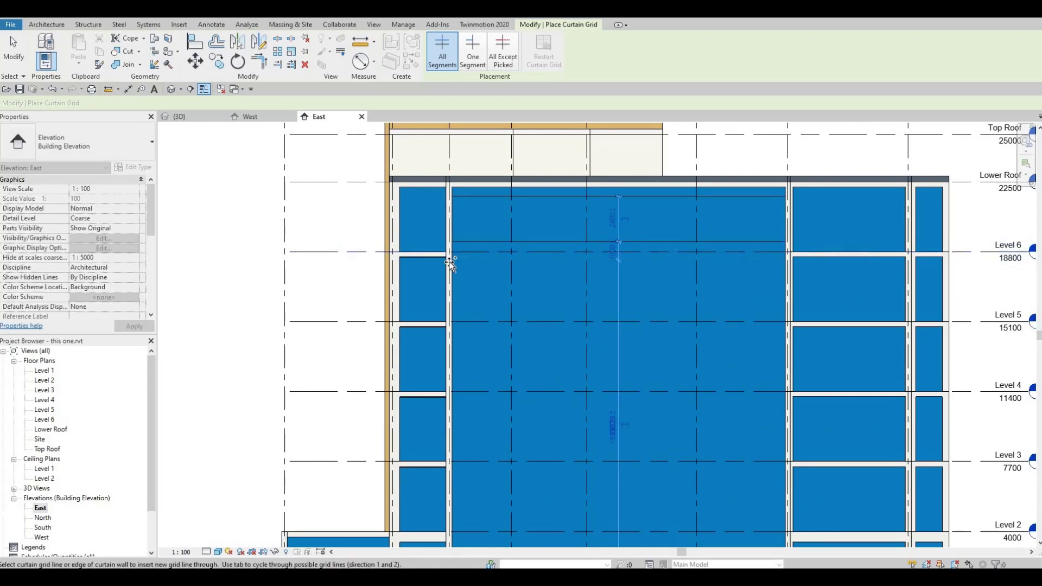
pyautogui.click(450, 262)
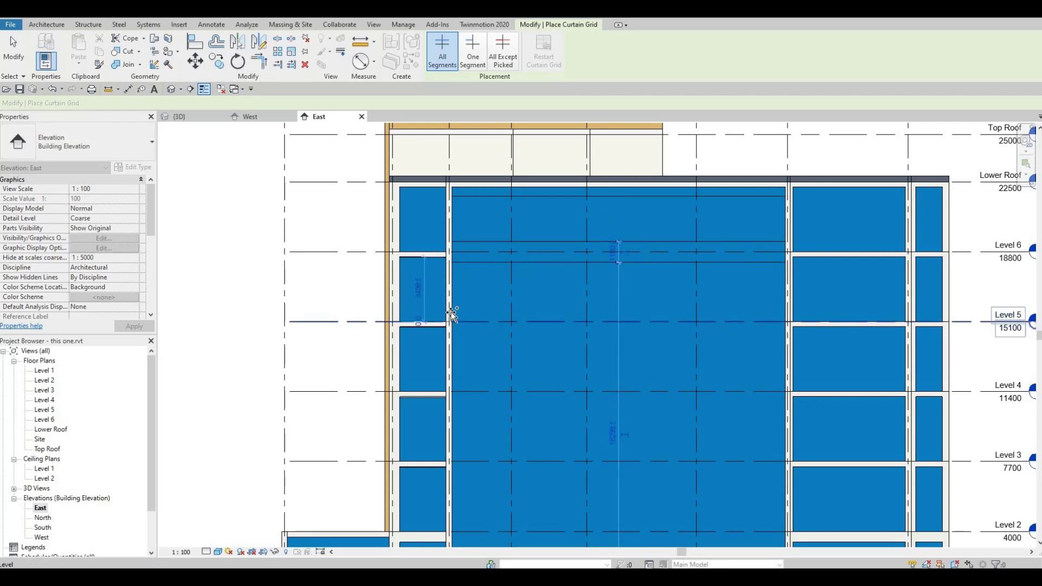
pyautogui.click(451, 312)
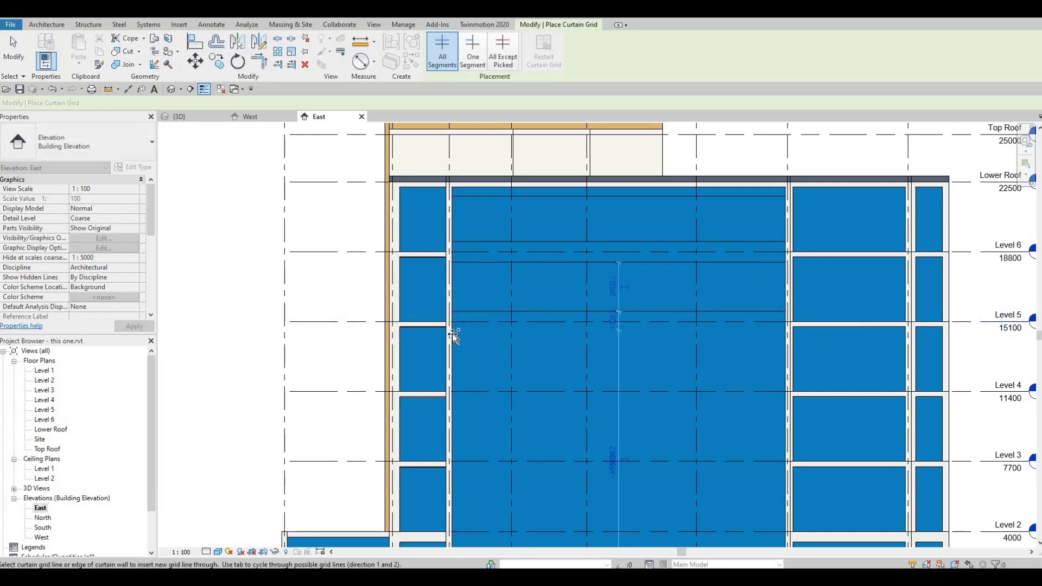
pyautogui.click(454, 334)
# - Place horizontal curtain grid lines just above and just below Levels 4, 3 and 2 on the large central curtain wall
pyautogui.keyDown('ctrl'); pyautogui.scroll(-2, 465, 326); pyautogui.keyUp('ctrl')
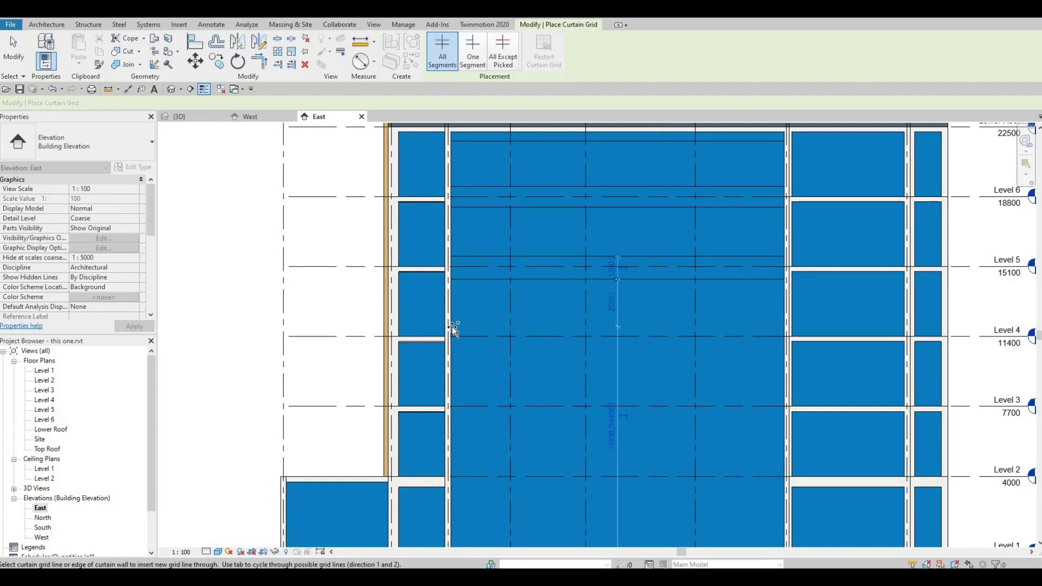
pyautogui.click(453, 327)
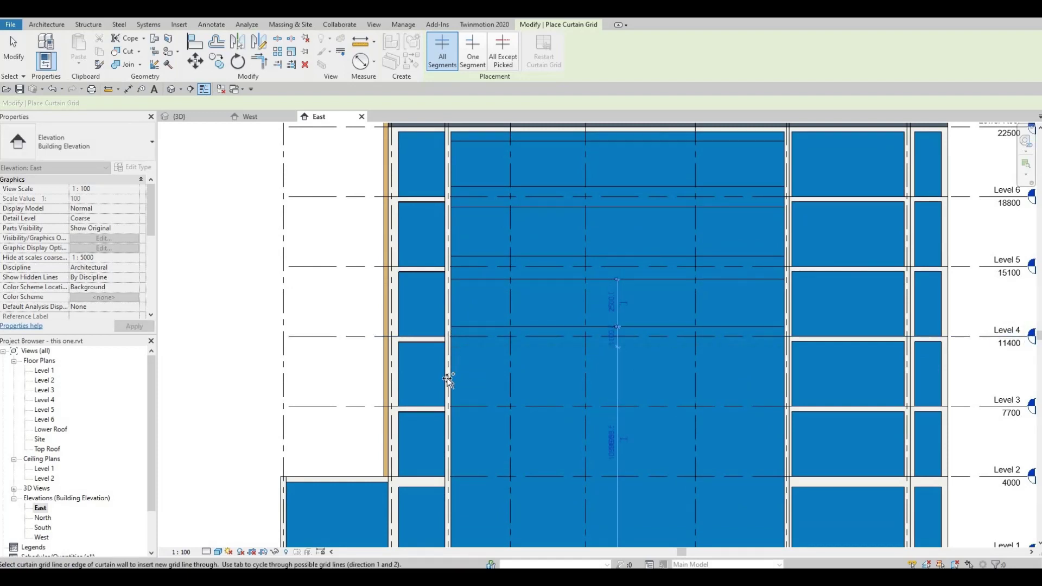
pyautogui.click(449, 394)
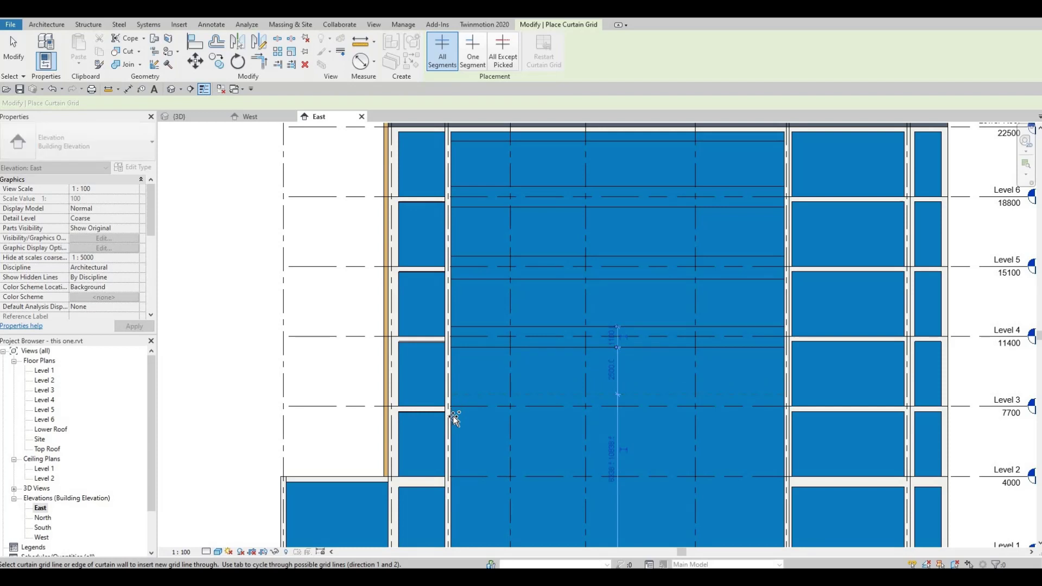
pyautogui.click(453, 419)
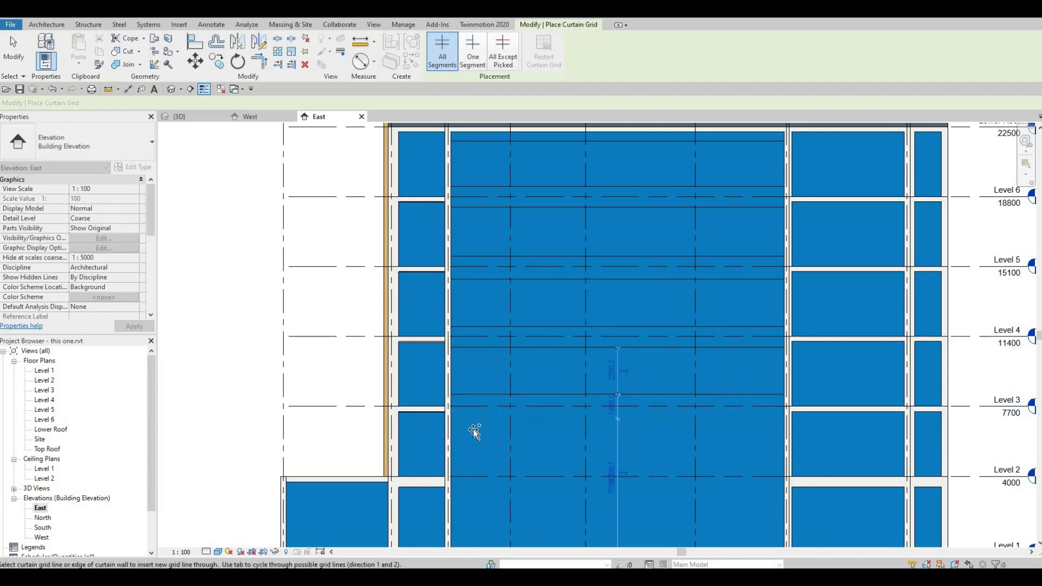
pyautogui.moveTo(461, 465); pyautogui.dragTo(473, 385, button='middle')
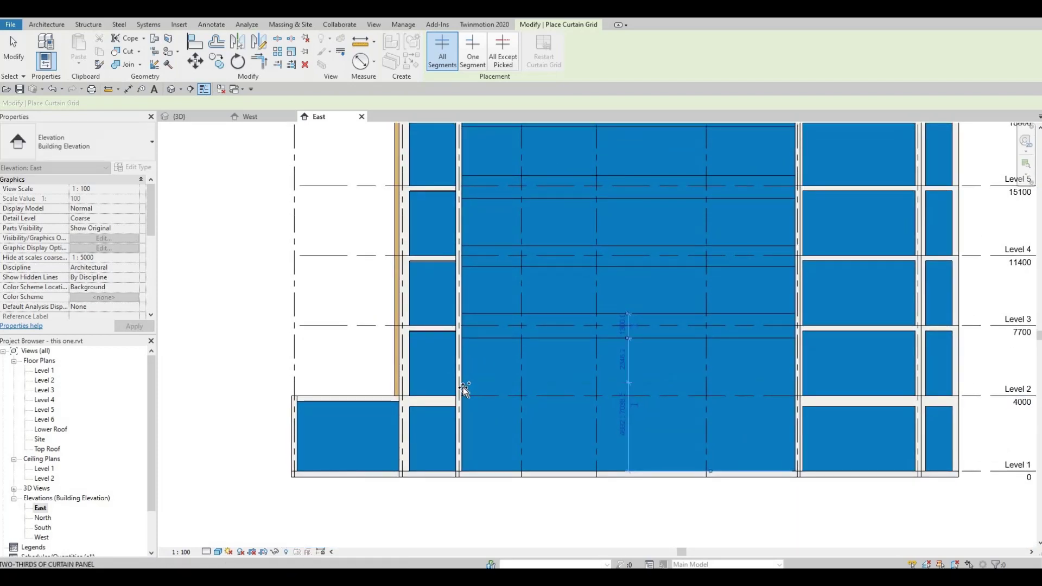
pyautogui.click(464, 389)
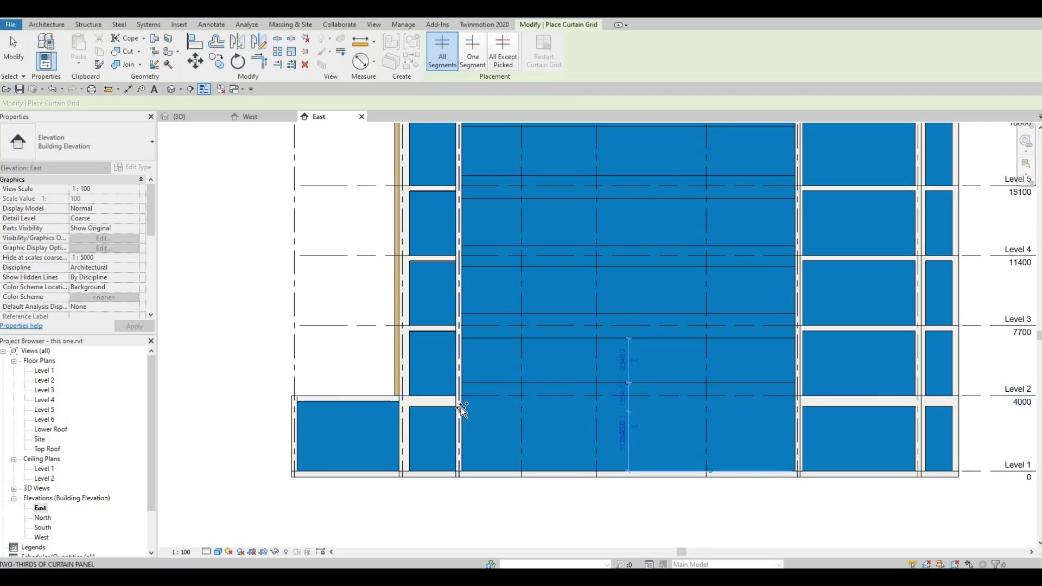
pyautogui.press('Escape')
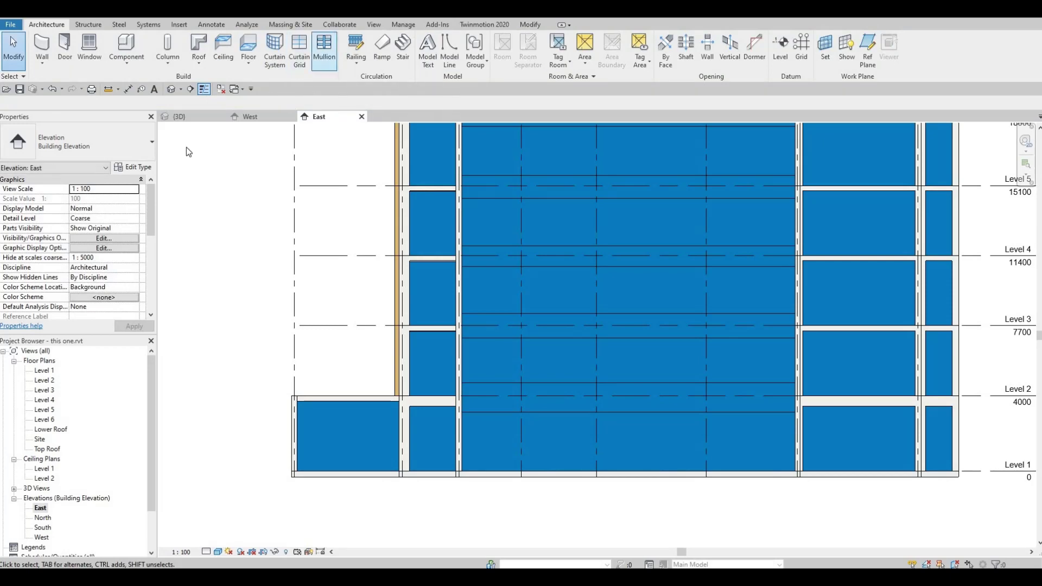
# - In the 3D view, select the narrow top panel of the large curtain wall and duplicate its Glazed type as Glazed 2
pyautogui.click(179, 116)
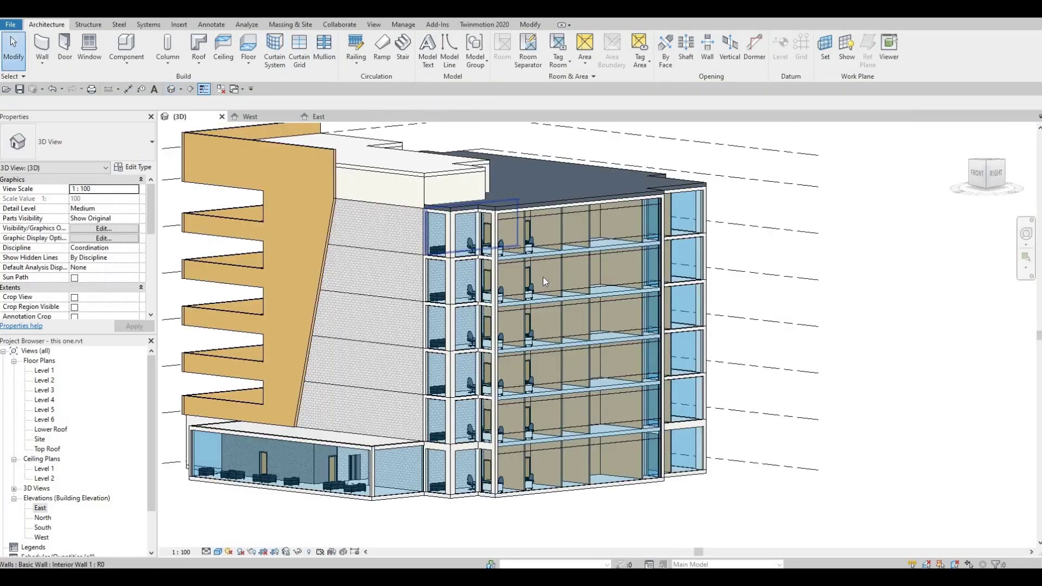
pyautogui.scroll(10, 534, 309)
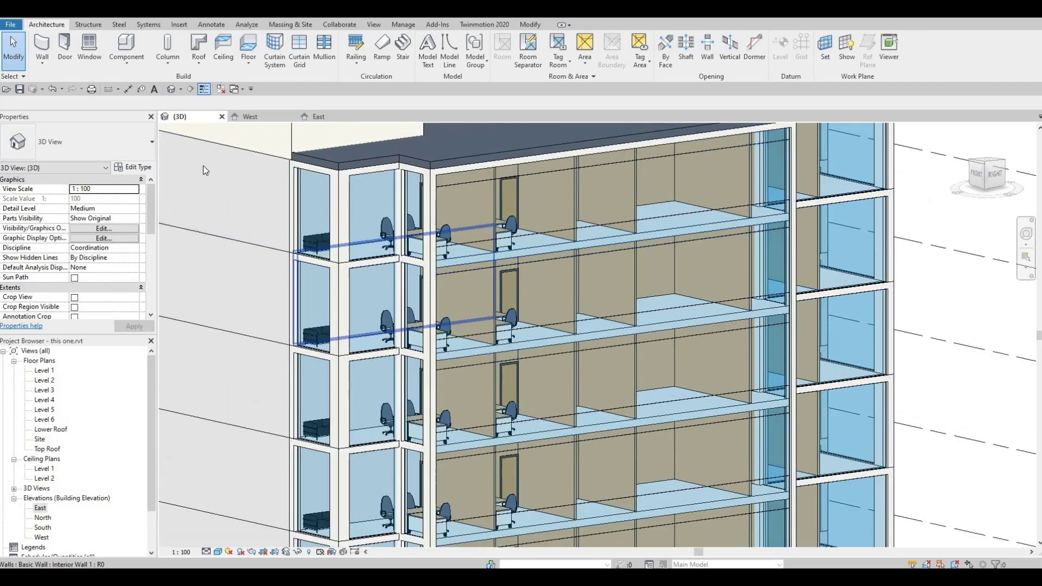
pyautogui.press('Tab')
pyautogui.click(454, 182)
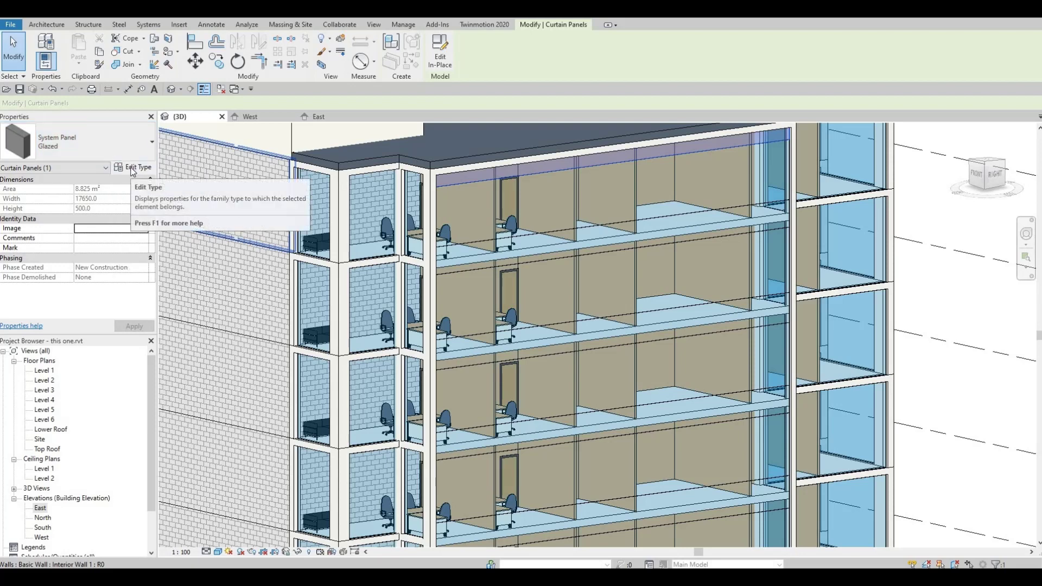
pyautogui.click(132, 168)
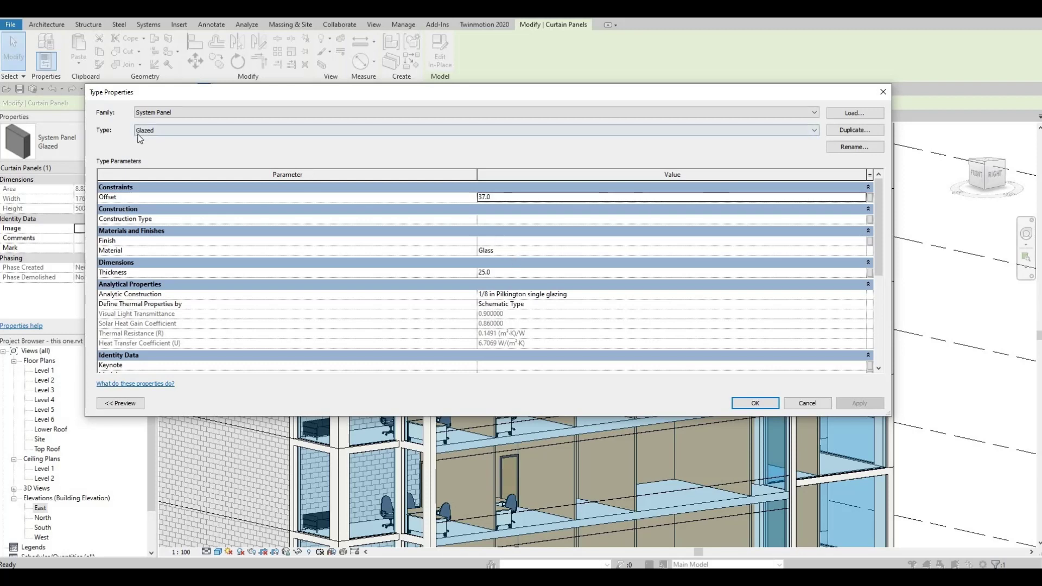
pyautogui.click(847, 131)
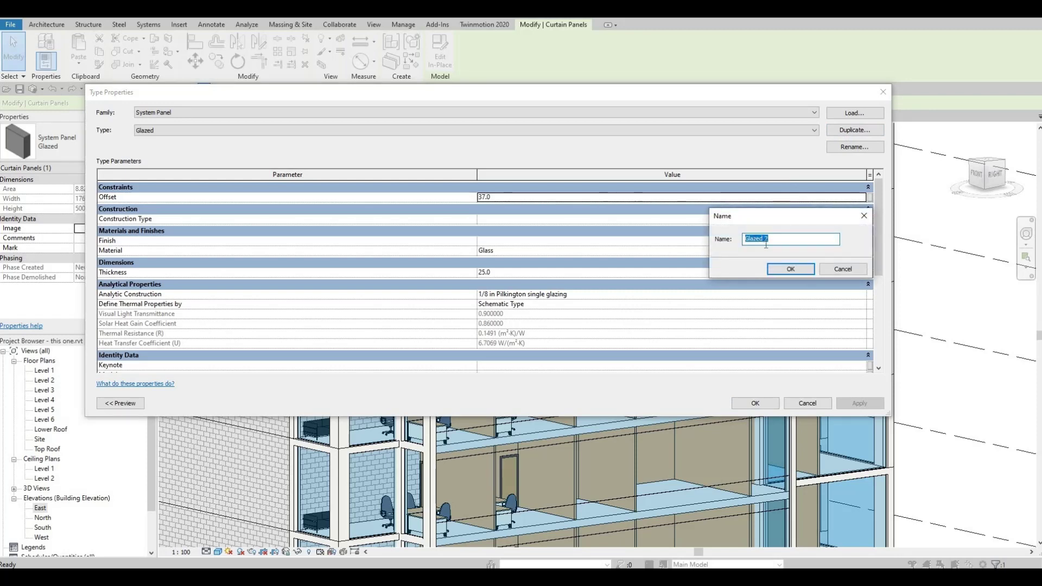
pyautogui.click(784, 270)
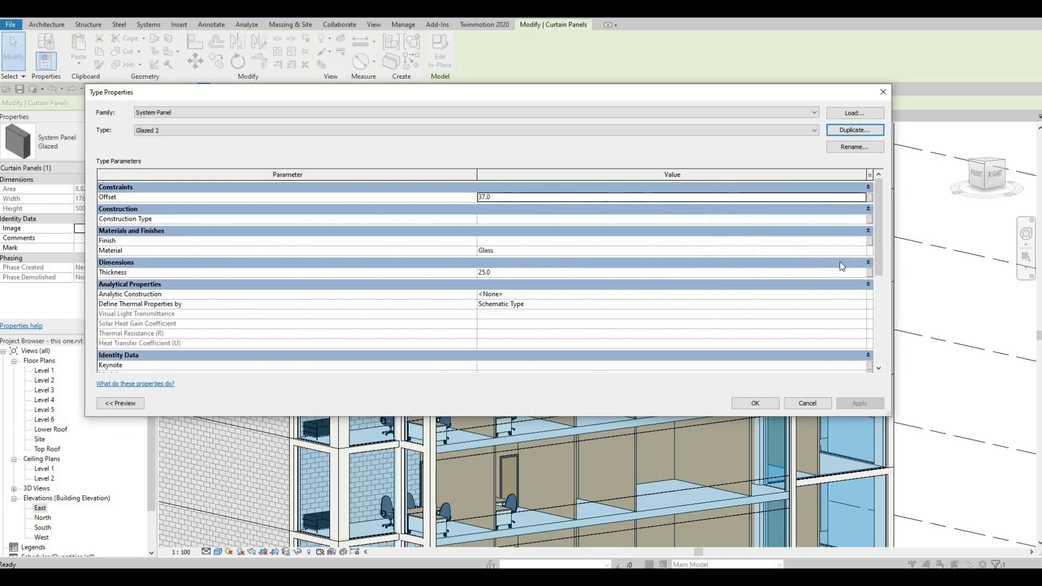
# - Set the Glazed 2 panel type's material to Glass, Green, added from the Glass category of the AEC Materials library
pyautogui.click(860, 251)
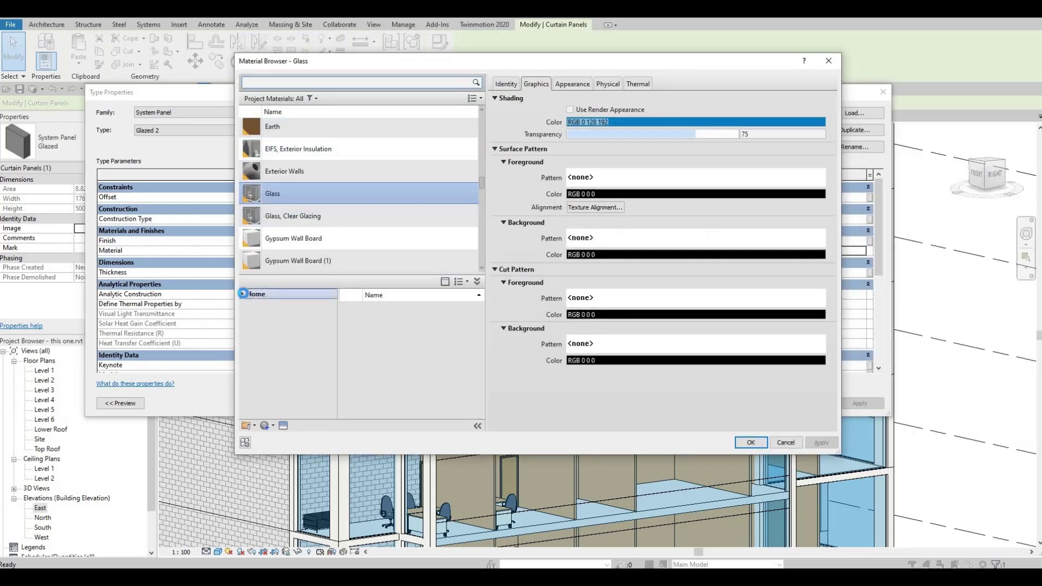
pyautogui.click(242, 294)
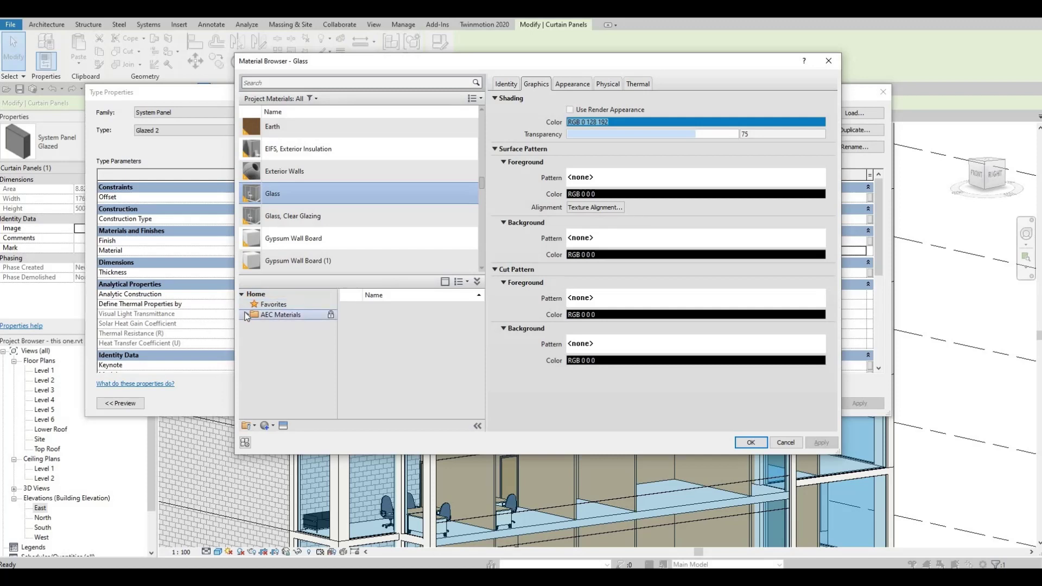
pyautogui.click(247, 314)
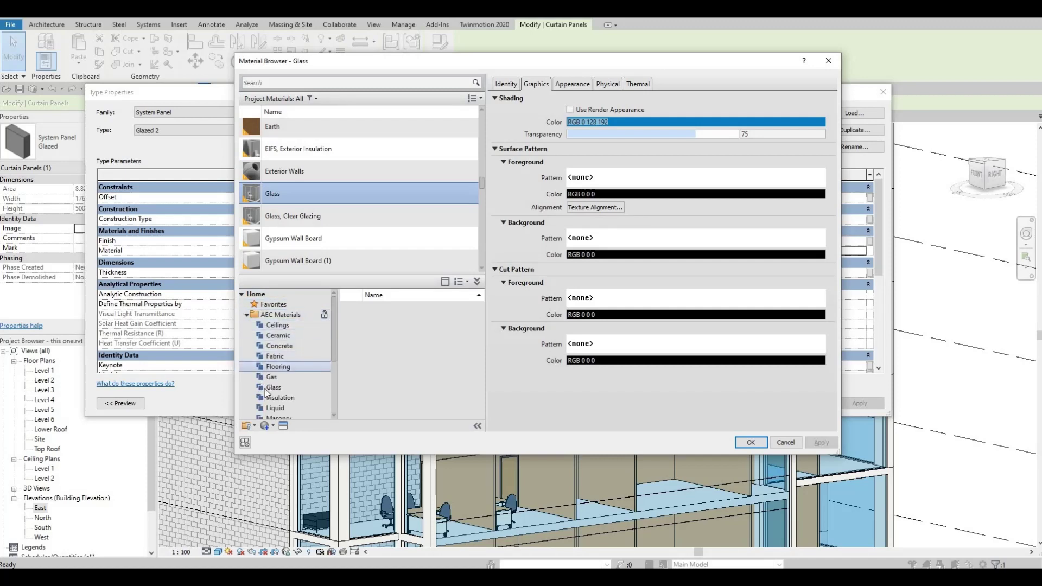
pyautogui.click(292, 388)
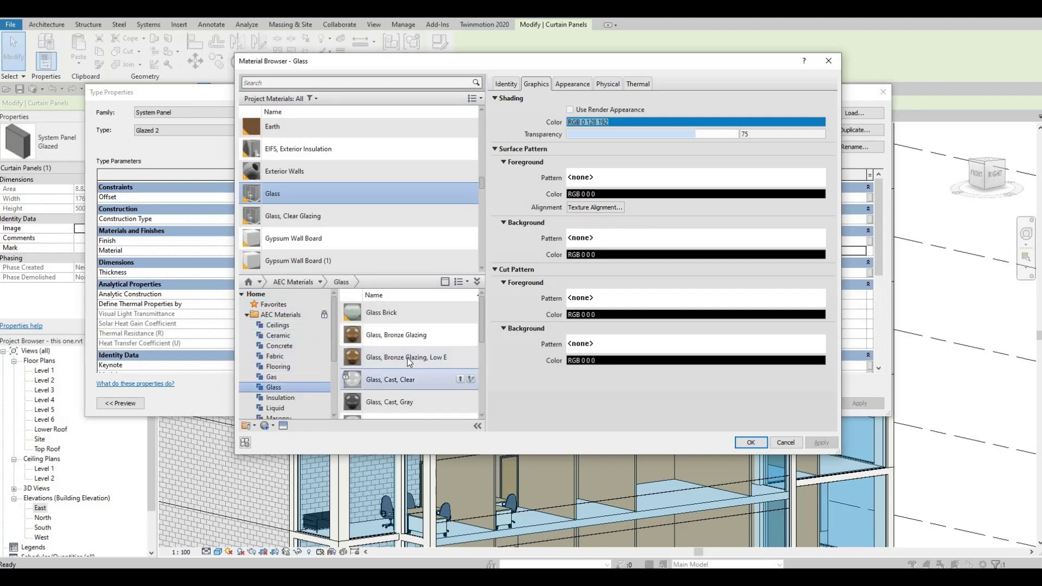
pyautogui.scroll(-4, 405, 391)
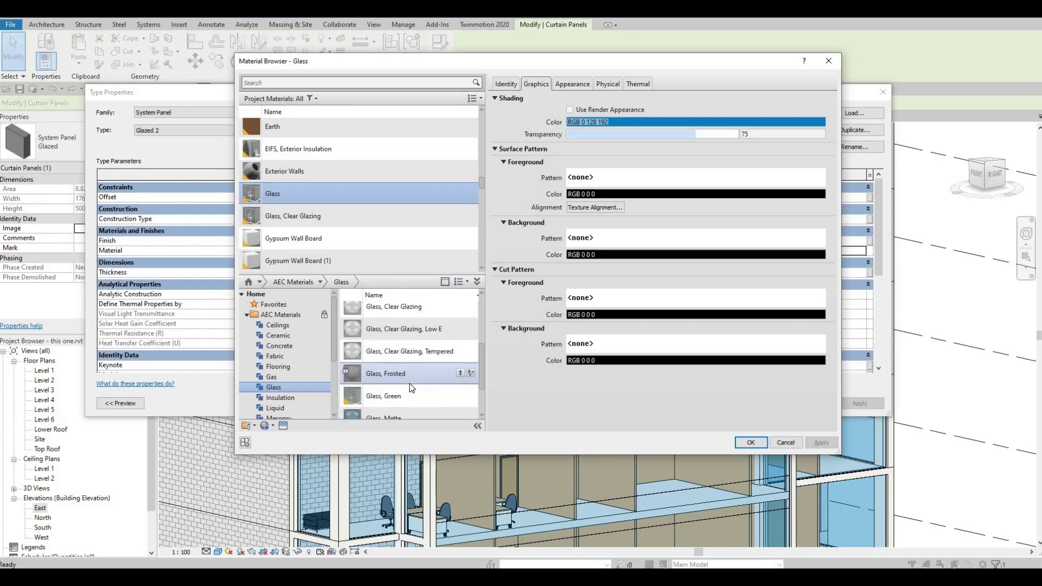
pyautogui.scroll(4, 396, 386)
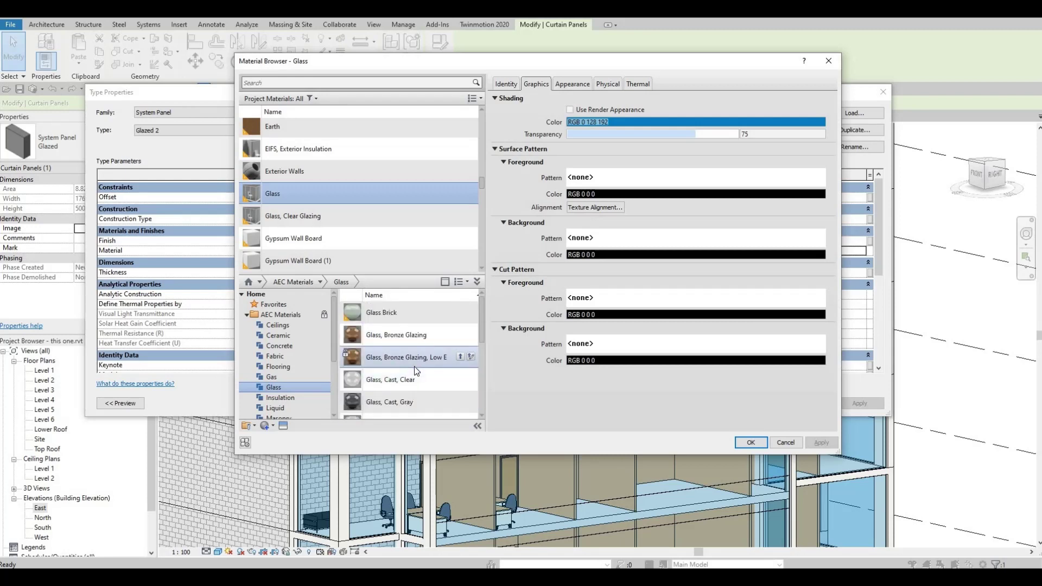
pyautogui.scroll(-1, 415, 366)
pyautogui.scroll(-2, 459, 372)
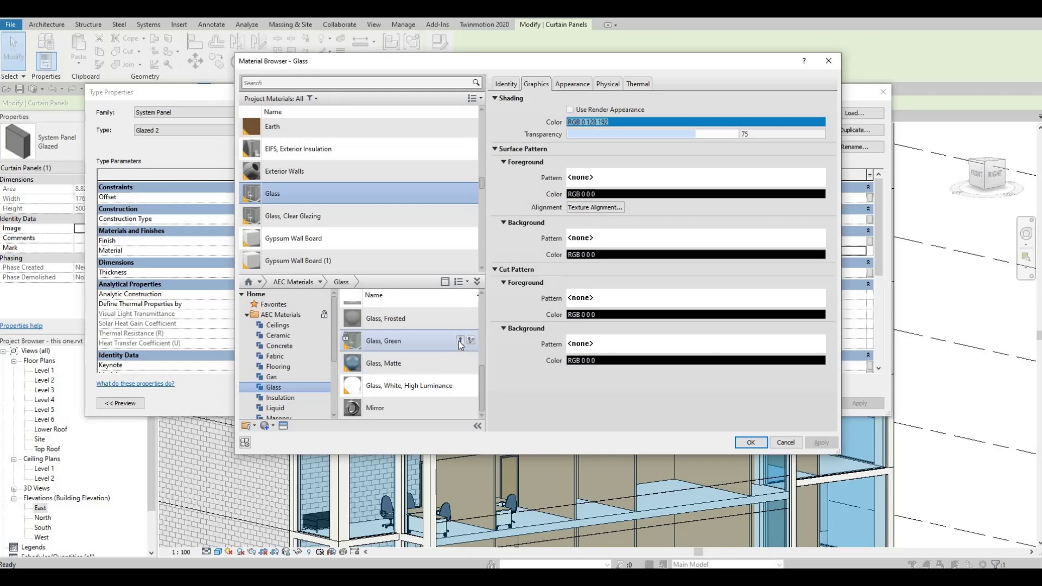
pyautogui.click(460, 341)
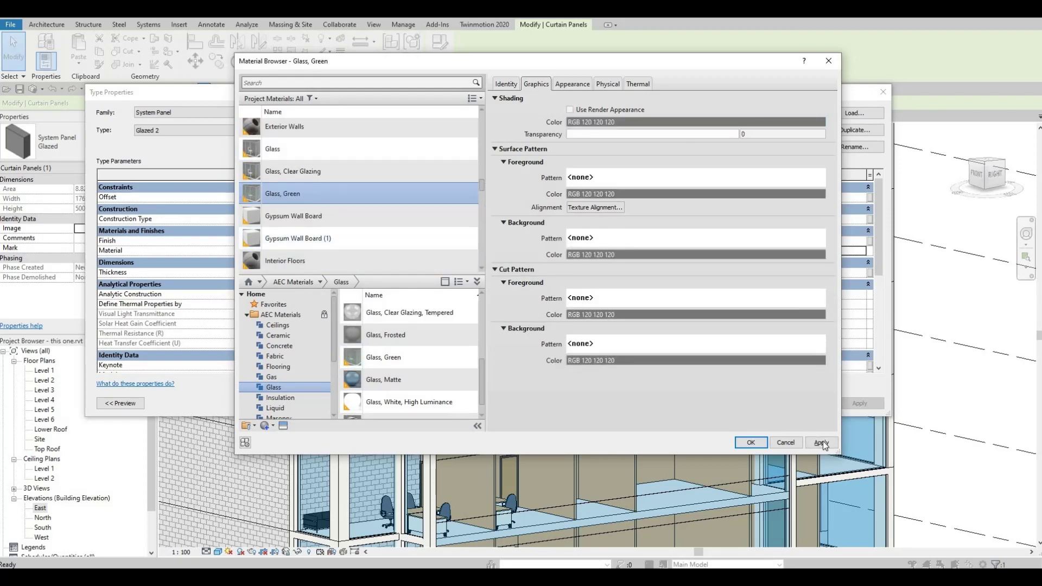
pyautogui.click(739, 442)
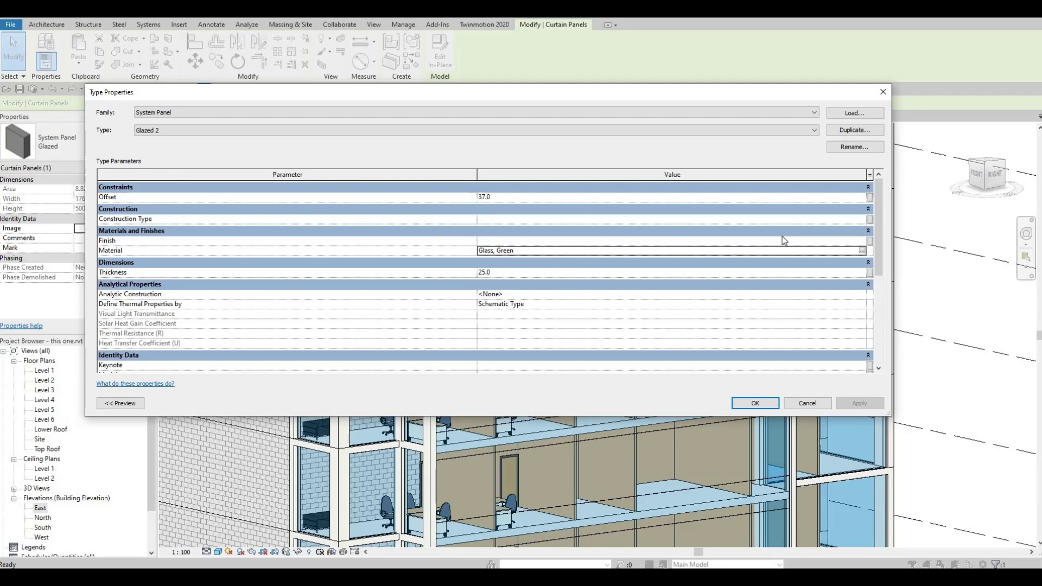
pyautogui.click(757, 404)
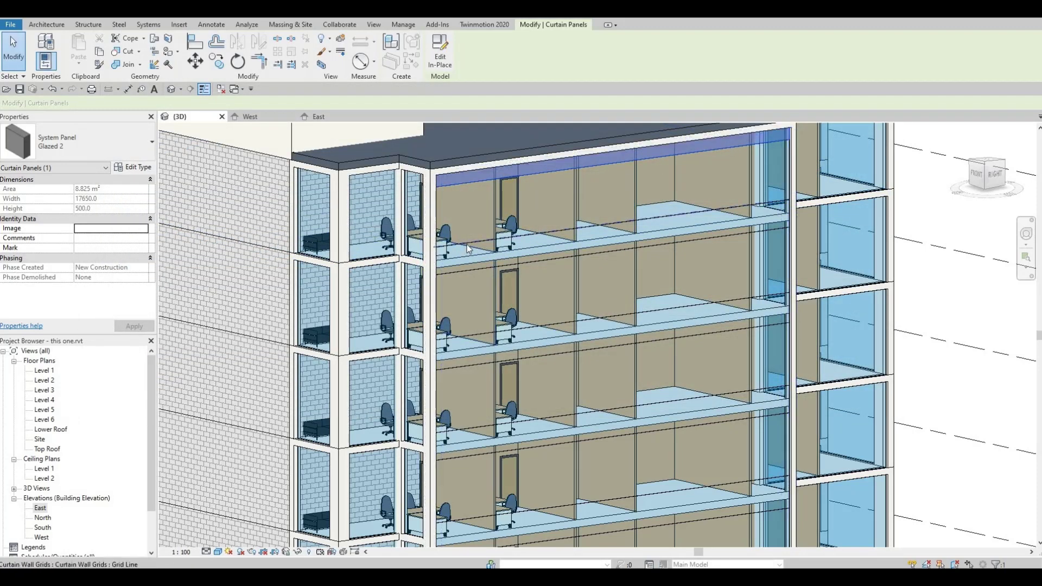
# - Change the curtain panel band at Level 6 to the Glazed 2 system panel type
pyautogui.press('Tab')
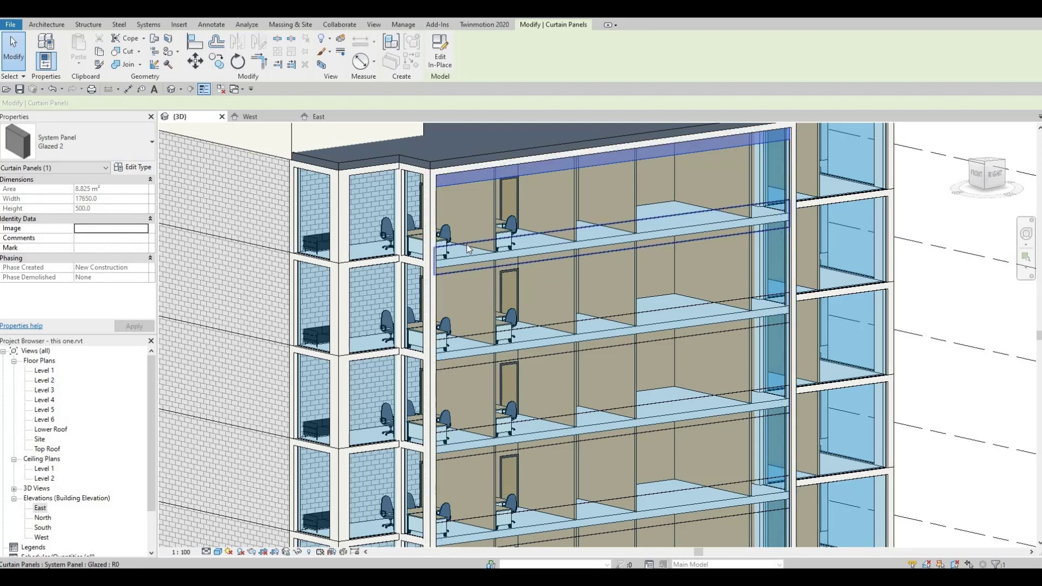
pyautogui.click(466, 244)
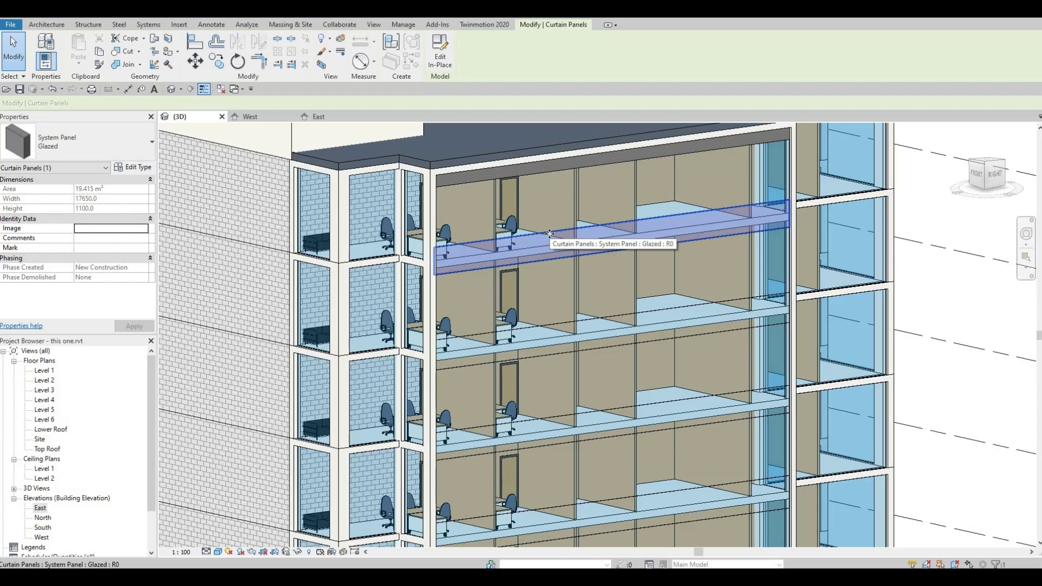
pyautogui.click(115, 152)
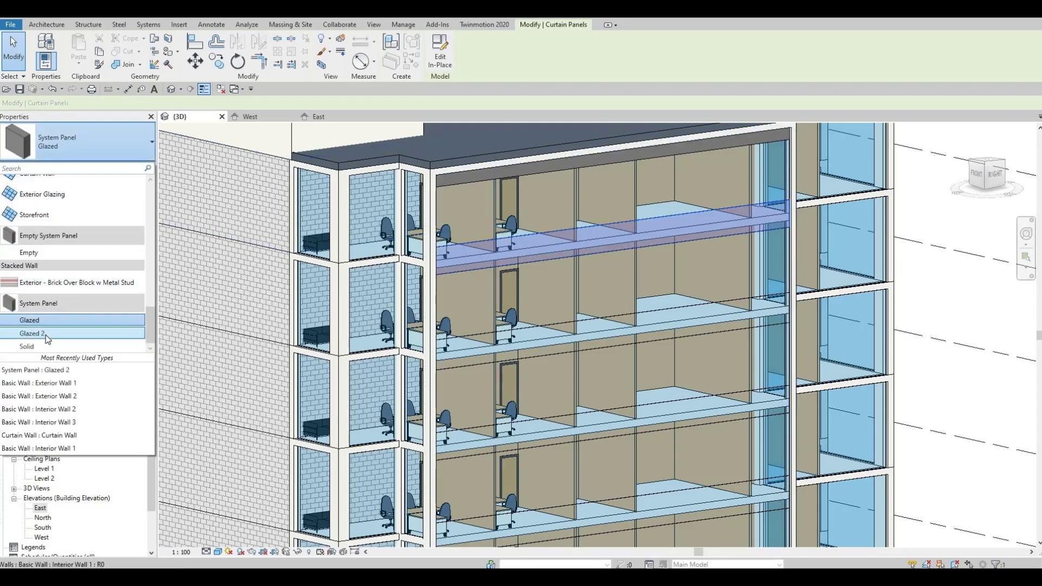
pyautogui.click(45, 333)
pyautogui.press('Escape')
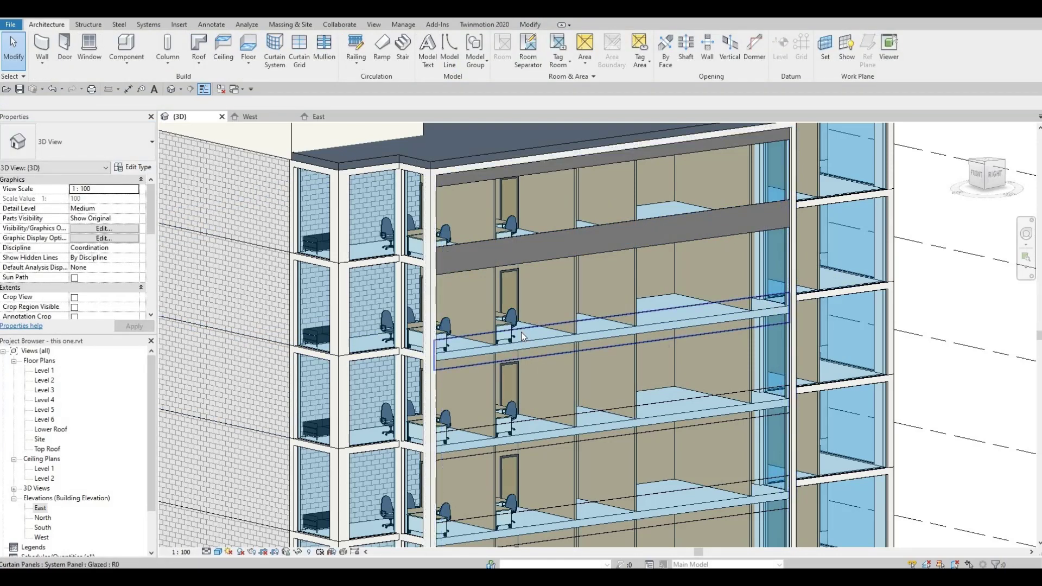
# - Change the curtain panel band at Level 5 to the Glazed 2 system panel type
pyautogui.click(521, 331)
pyautogui.click(111, 146)
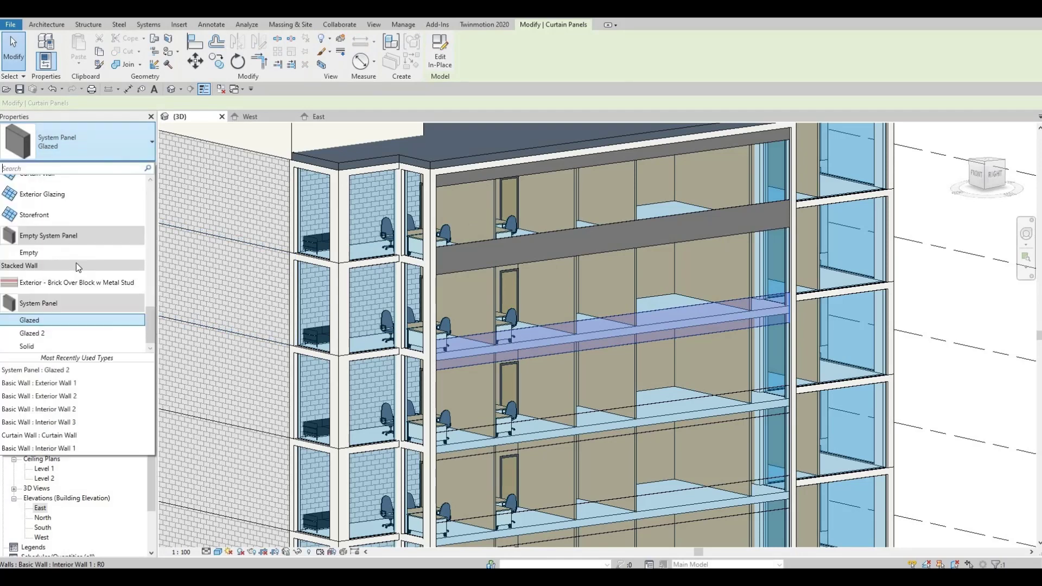
pyautogui.click(46, 334)
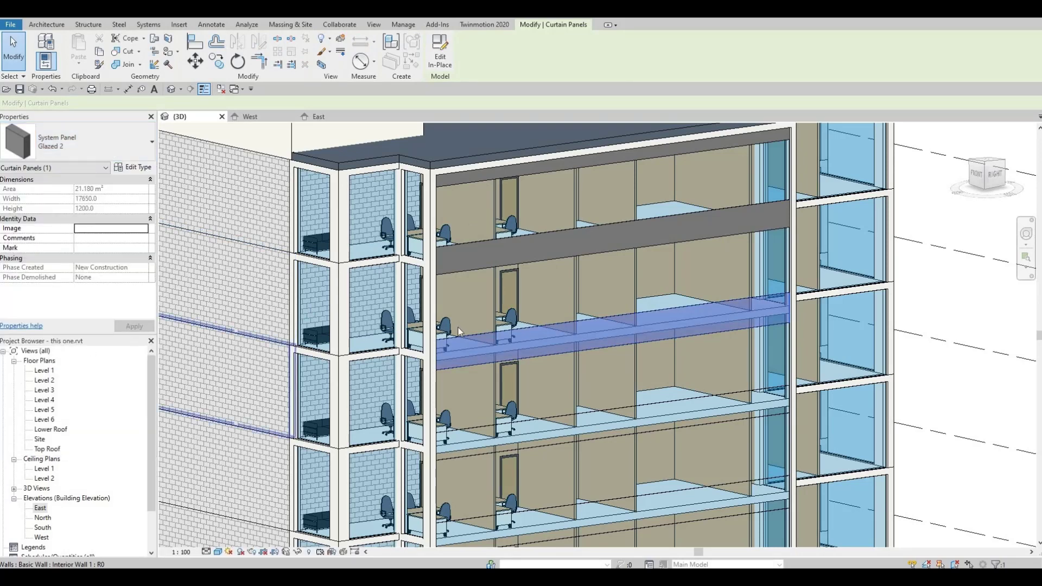
pyautogui.press('Escape')
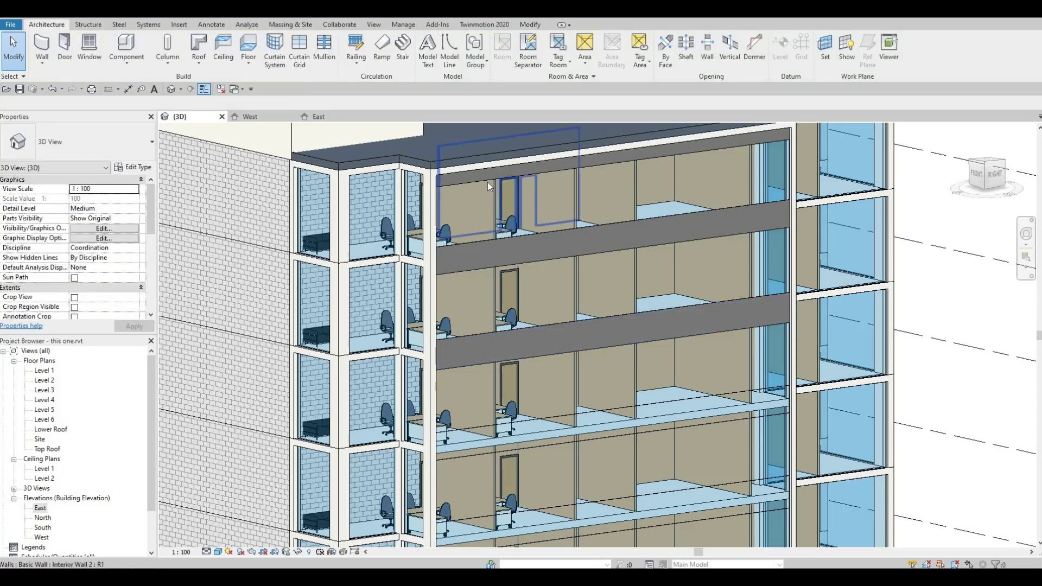
# - Select the tall curtain panel directly above the Level 6 band and duplicate its Glazed type as Glazed 3
pyautogui.press('Tab')
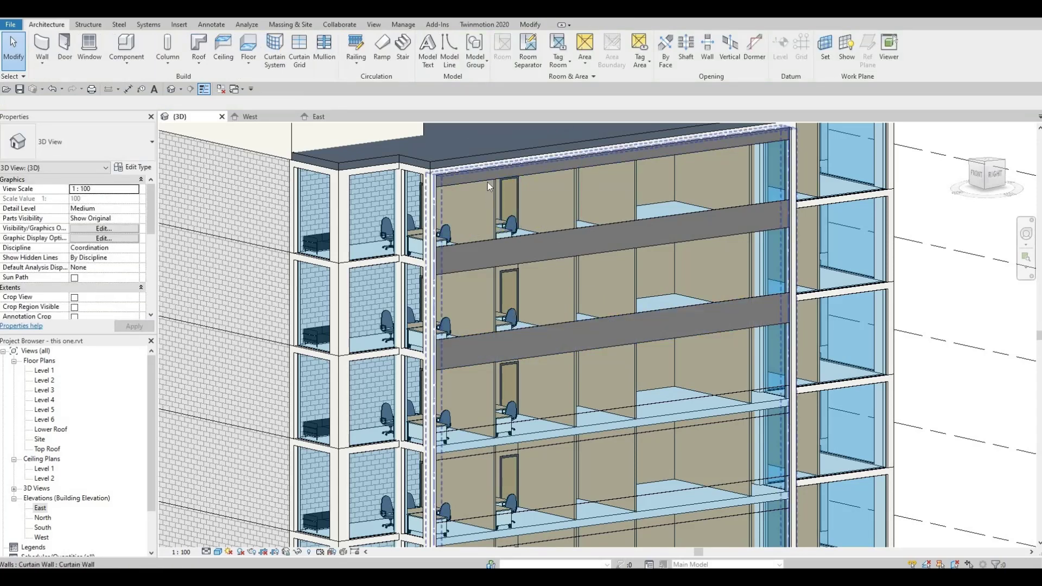
pyautogui.press('Tab')
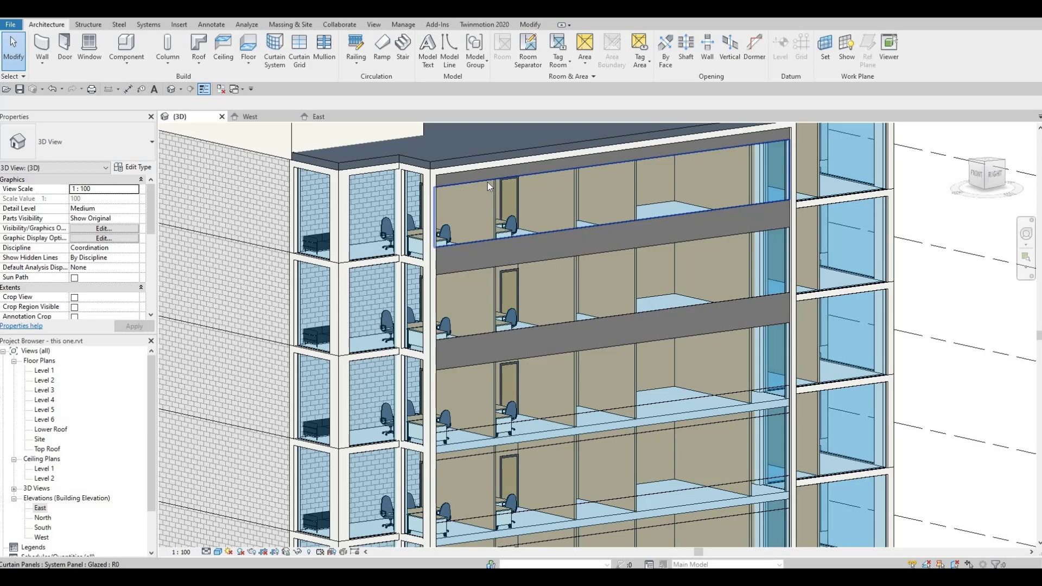
pyautogui.click(487, 181)
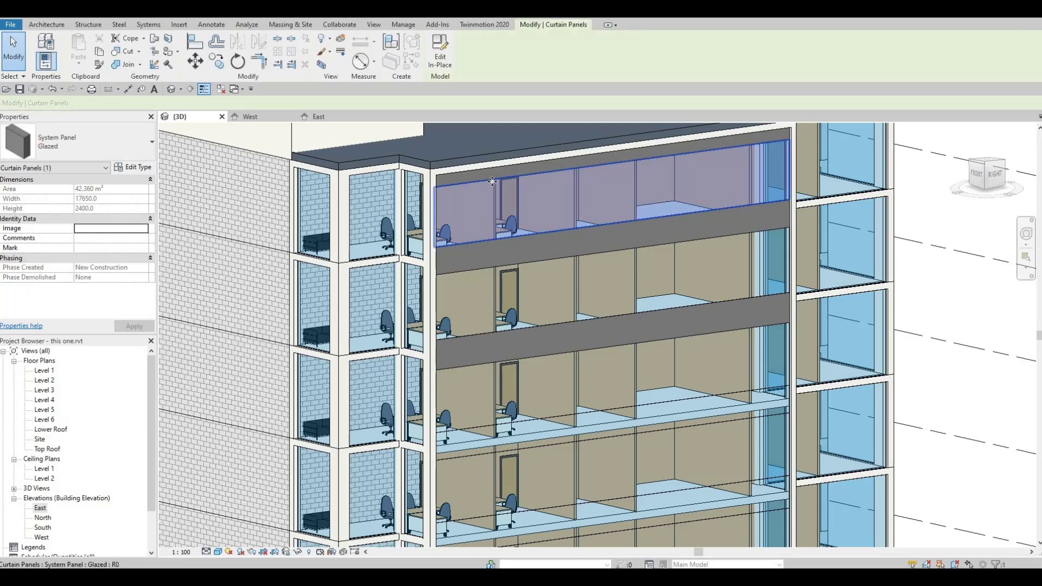
pyautogui.click(132, 167)
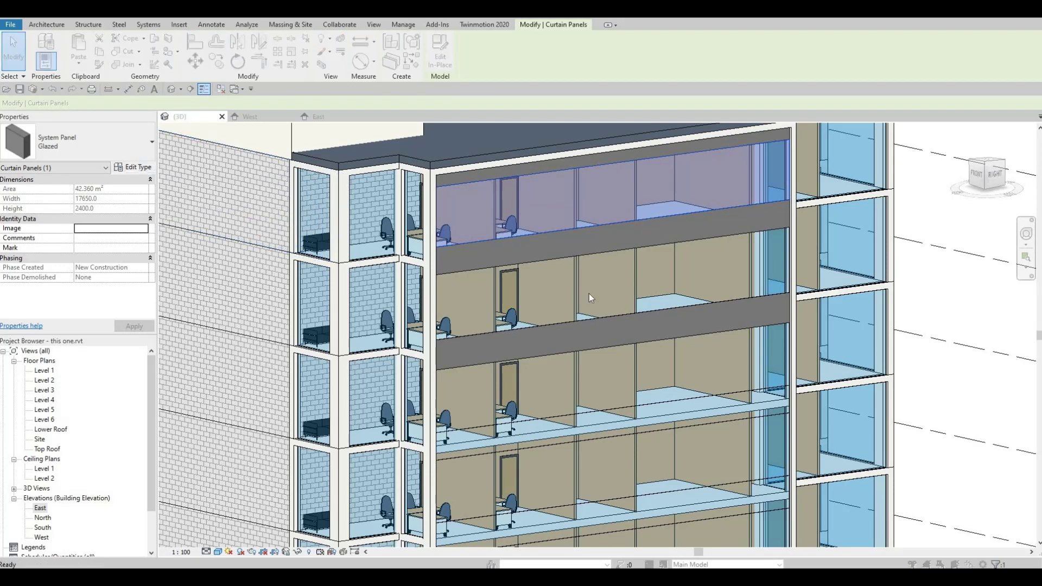
pyautogui.click(844, 131)
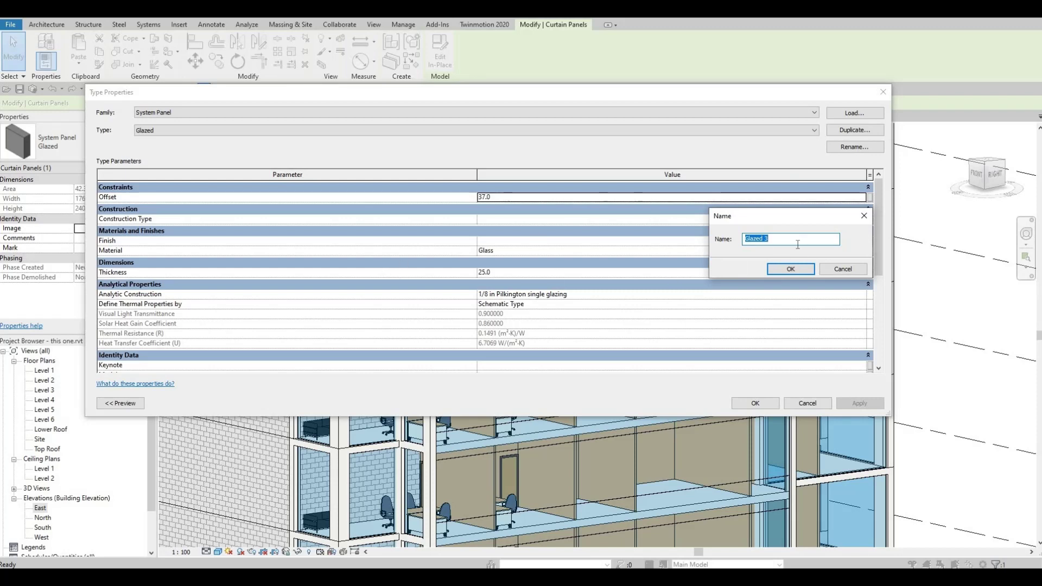
pyautogui.click(790, 269)
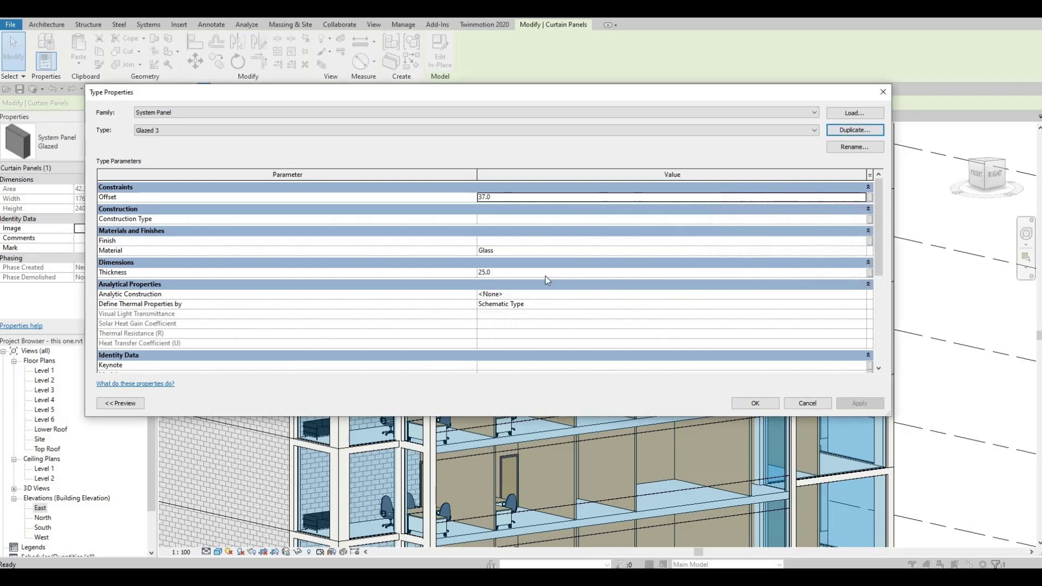
# - Set the Glazed 3 panel type's material to Glass, Matte, added from the Glass category of the AEC Materials library
pyautogui.click(530, 252)
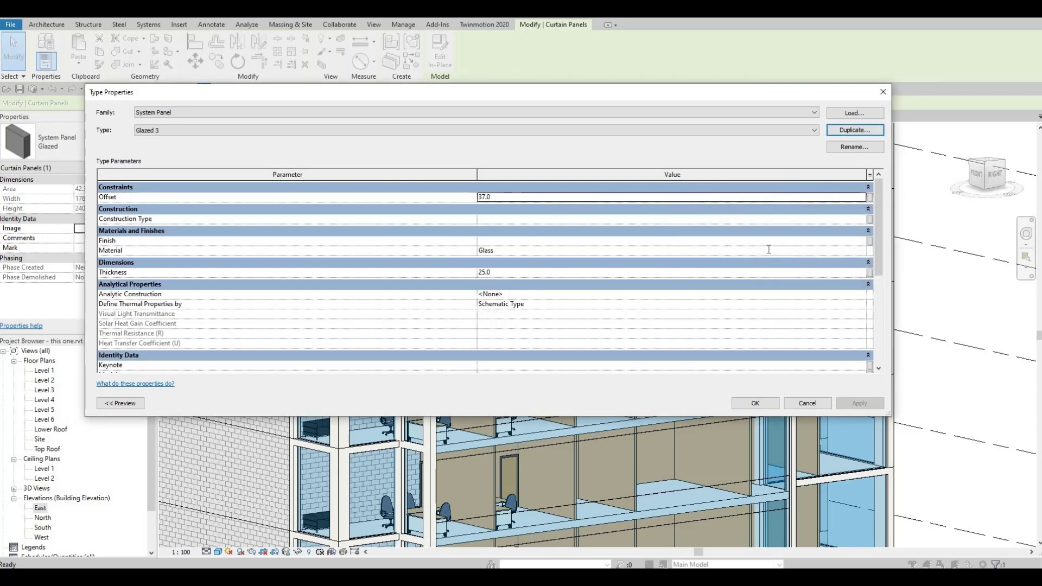
pyautogui.click(861, 251)
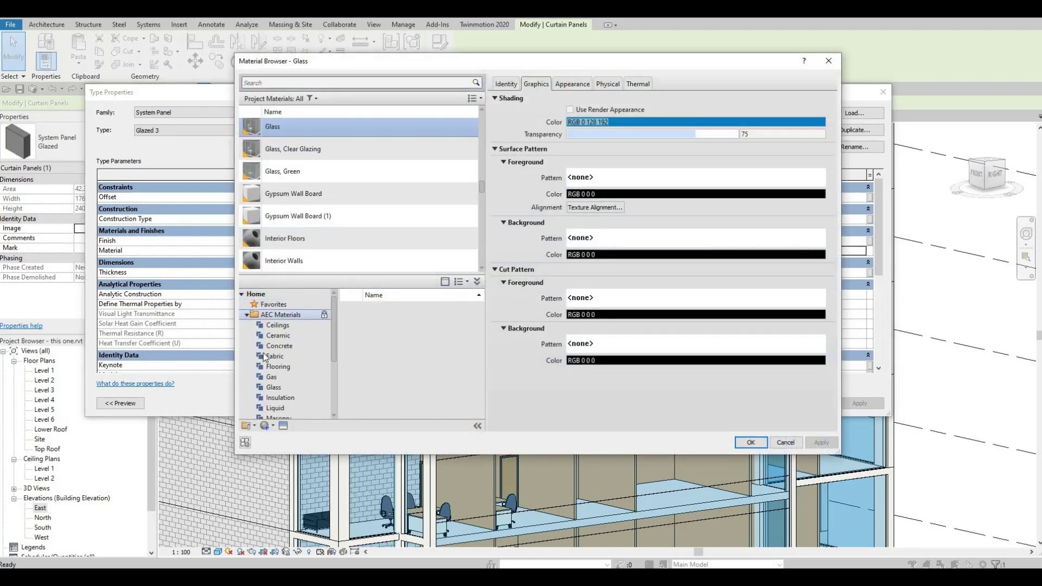
pyautogui.click(273, 387)
pyautogui.scroll(-1, 425, 382)
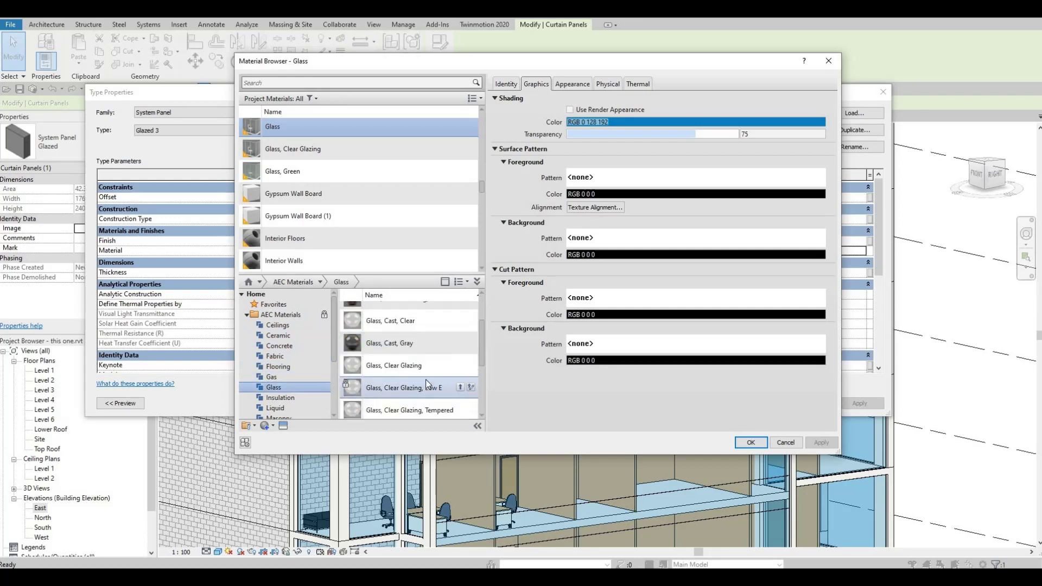
pyautogui.scroll(-1, 440, 390)
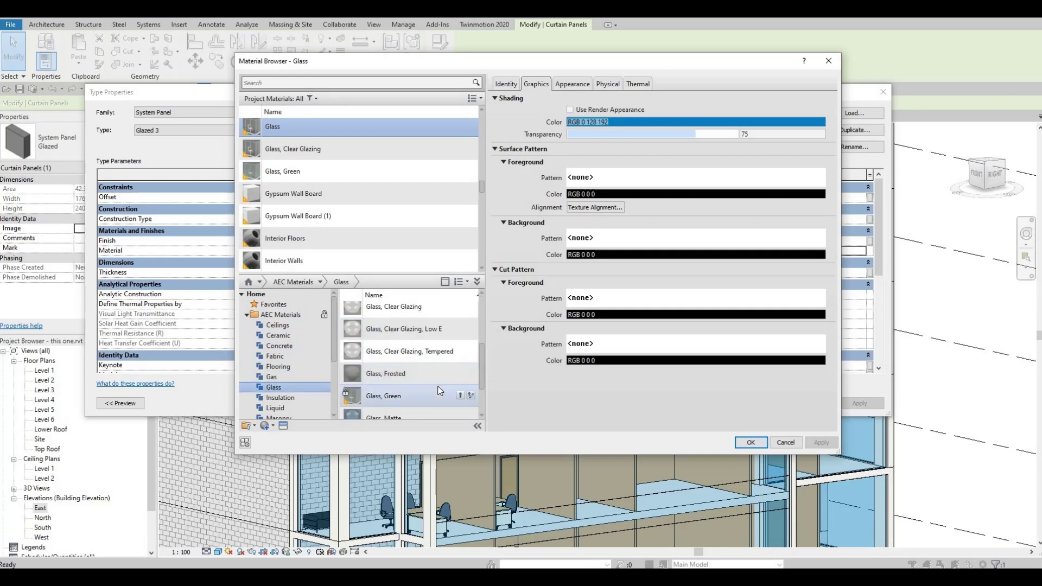
pyautogui.scroll(-1, 399, 378)
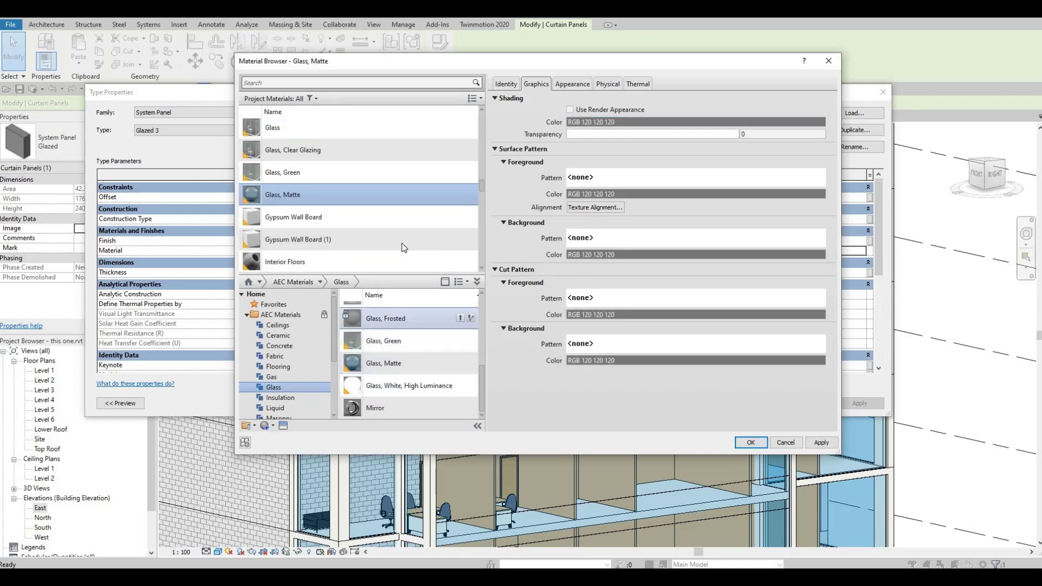
pyautogui.click(751, 443)
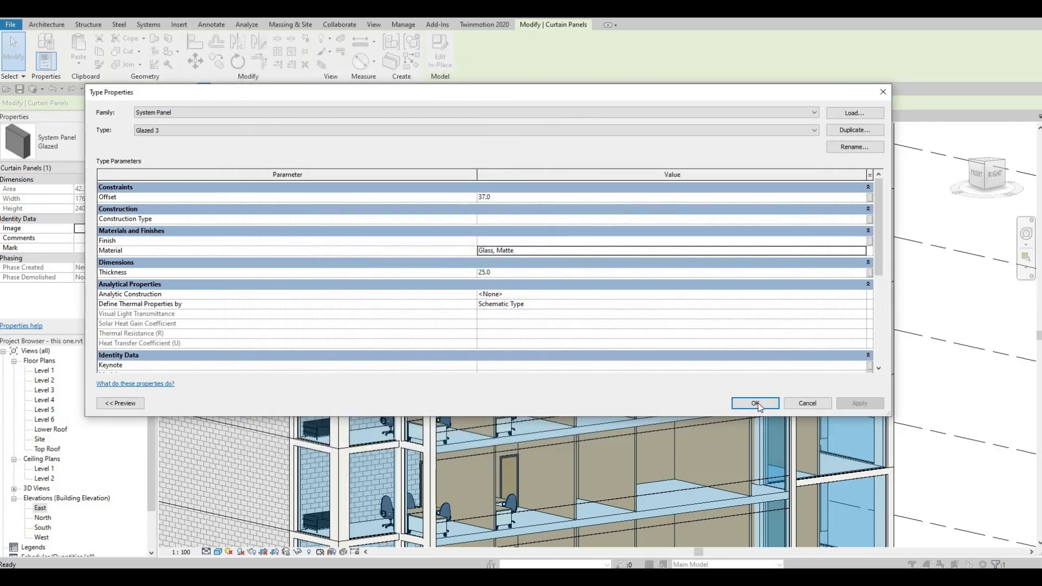
pyautogui.click(755, 403)
pyautogui.press('Escape')
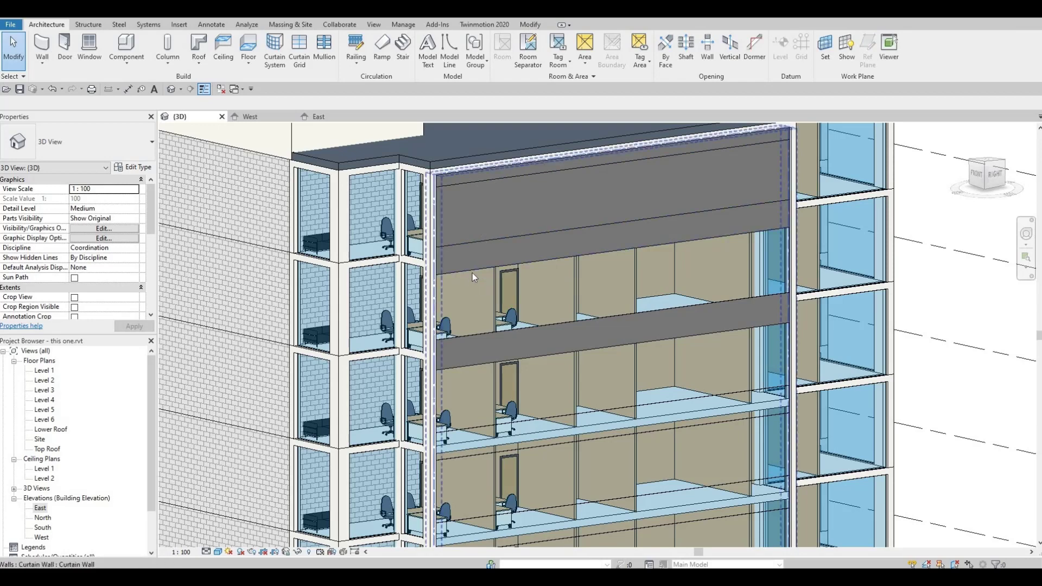
# - Change the tall curtain panel between the Level 6 and Level 5 bands to the Glazed 3 type
pyautogui.click(545, 277)
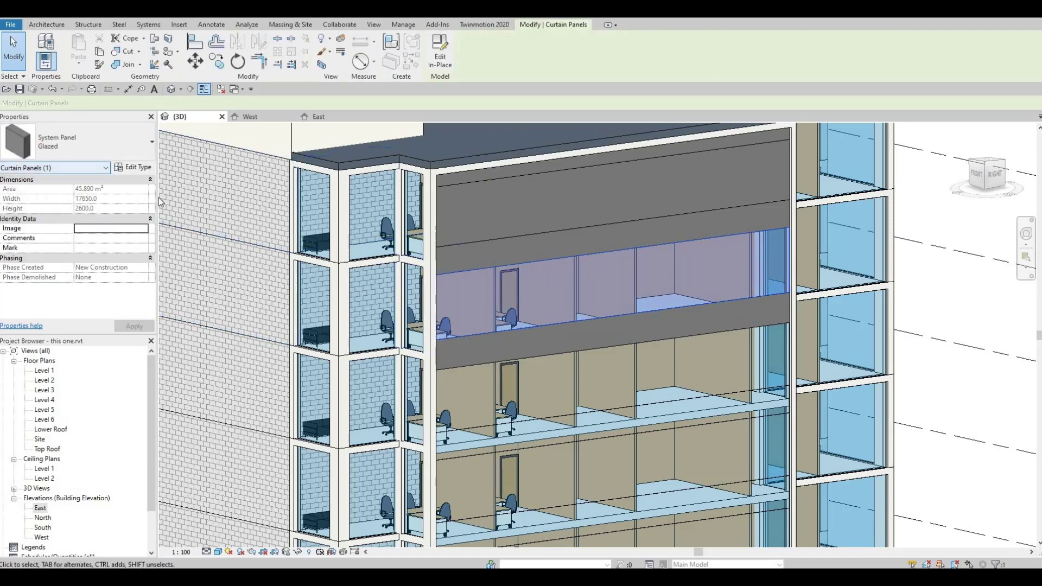
pyautogui.click(76, 143)
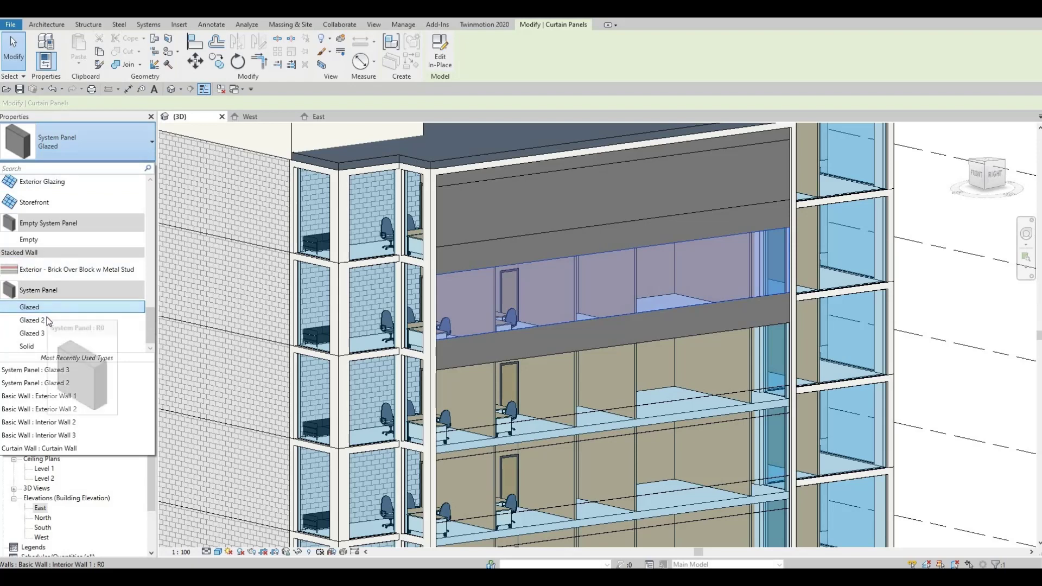
pyautogui.click(52, 333)
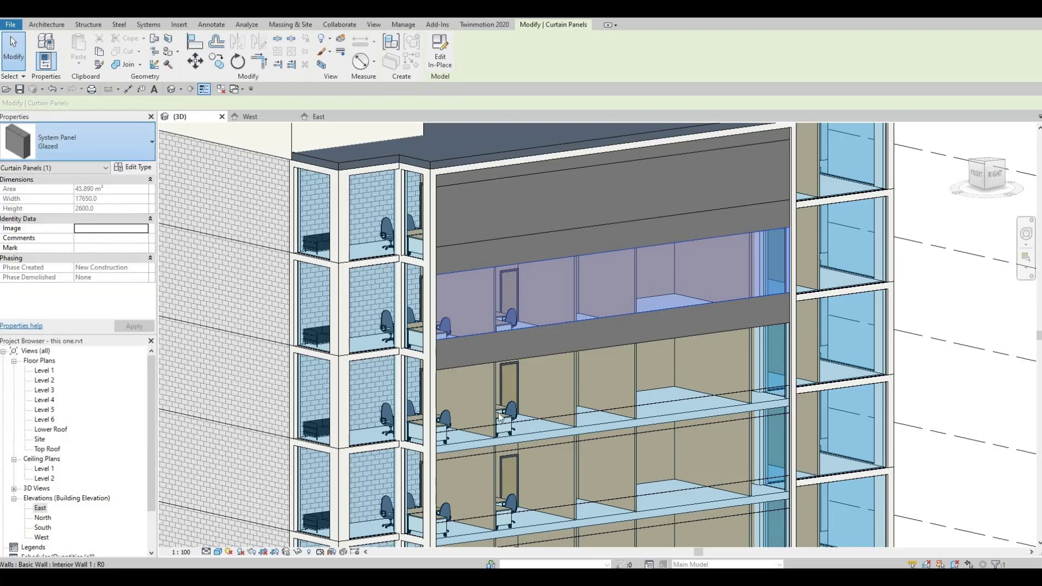
pyautogui.press('Escape')
# - Change the curtain panel band at Level 4 to the Glazed 2 system panel type
pyautogui.scroll(-1, 512, 428)
pyautogui.scroll(1, 497, 427)
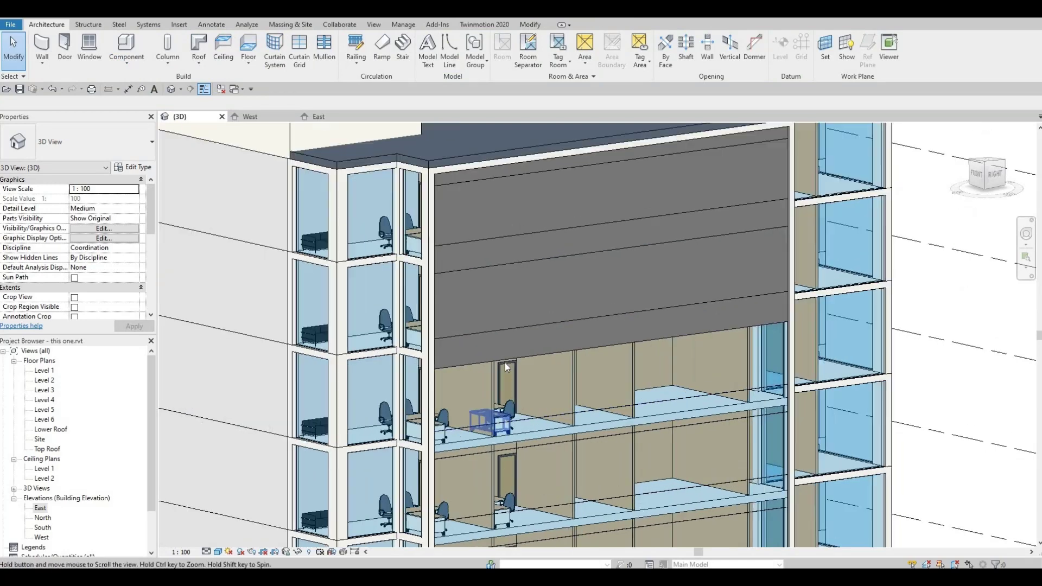
pyautogui.moveTo(489, 426); pyautogui.dragTo(478, 363, button='middle')
pyautogui.scroll(-1, 478, 362)
pyautogui.scroll(2, 476, 363)
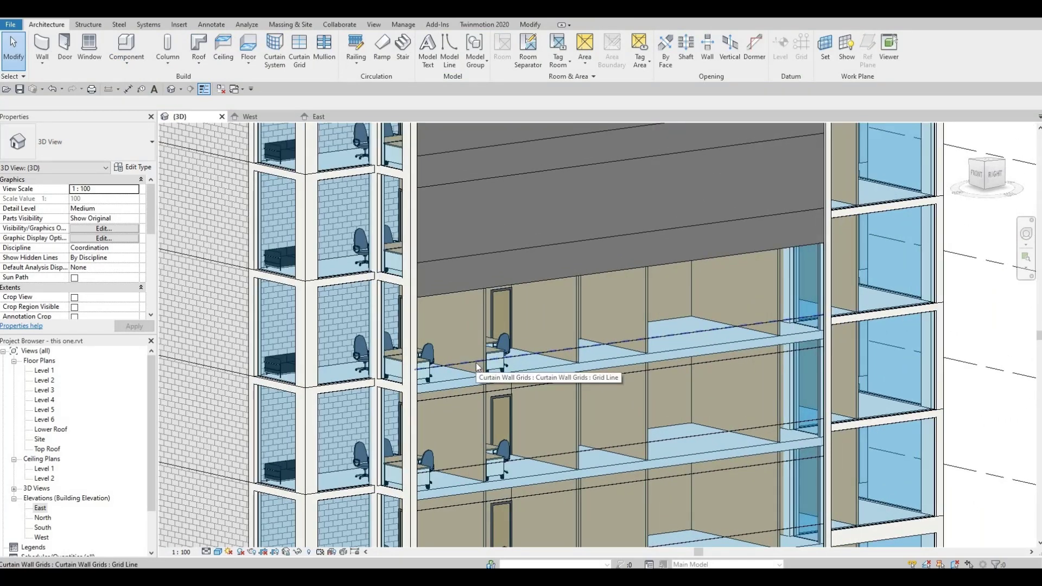
pyautogui.click(478, 369)
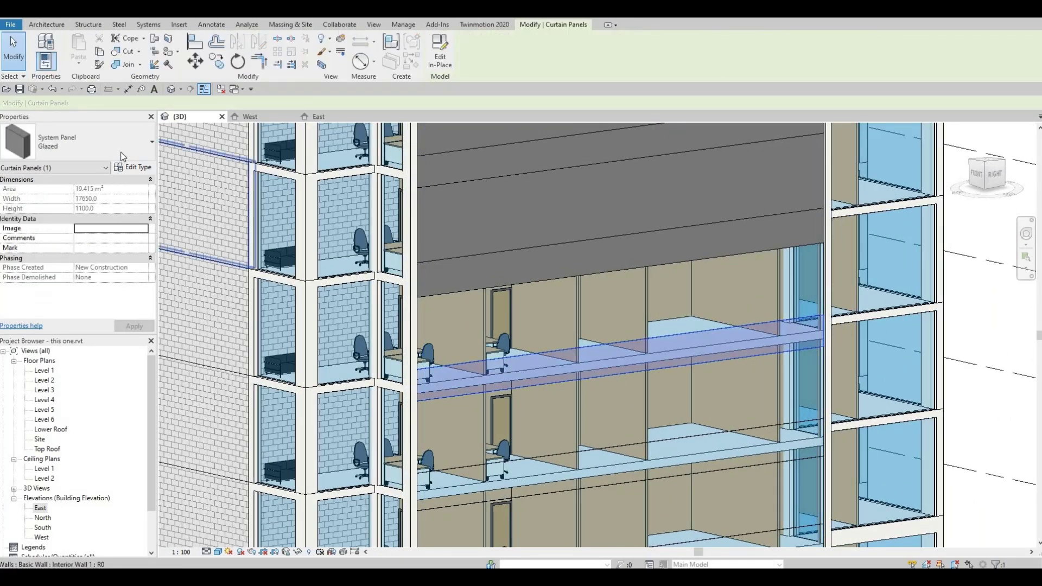
pyautogui.click(81, 142)
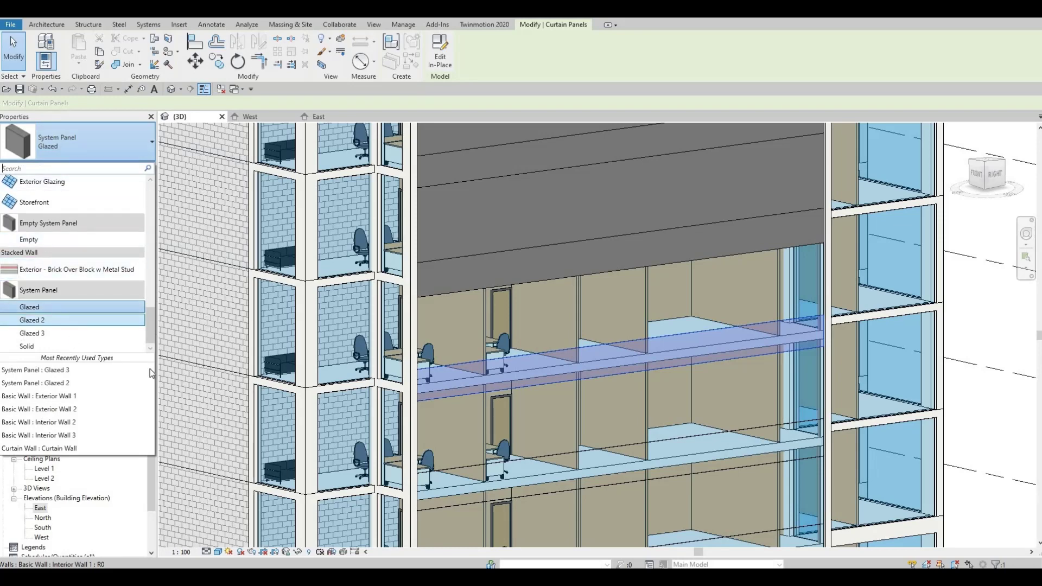
pyautogui.click(61, 320)
pyautogui.press('Escape')
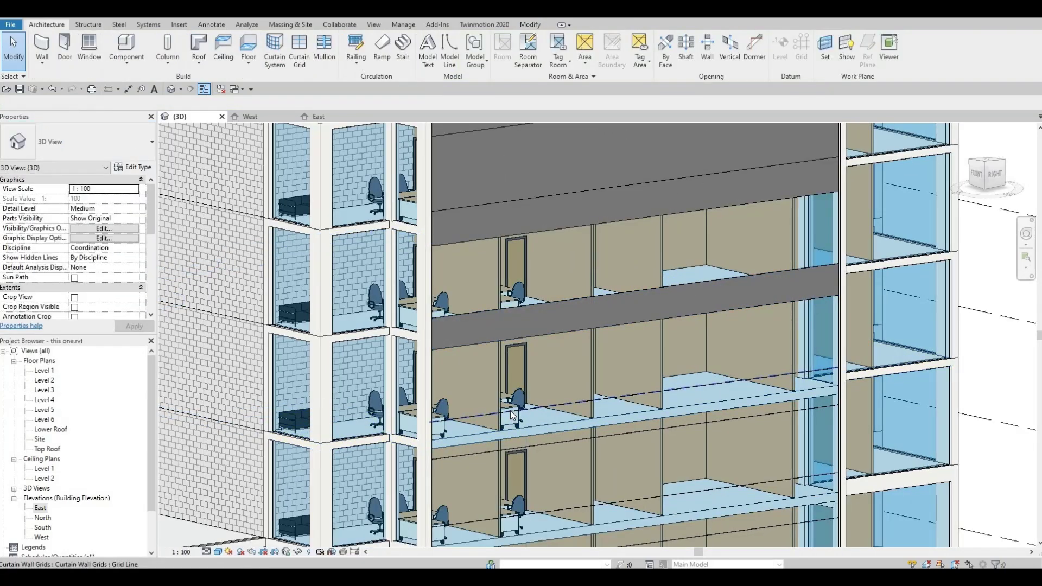
# - Change the curtain panel band at Level 3 to the Glazed 2 system panel type
pyautogui.press('Tab')
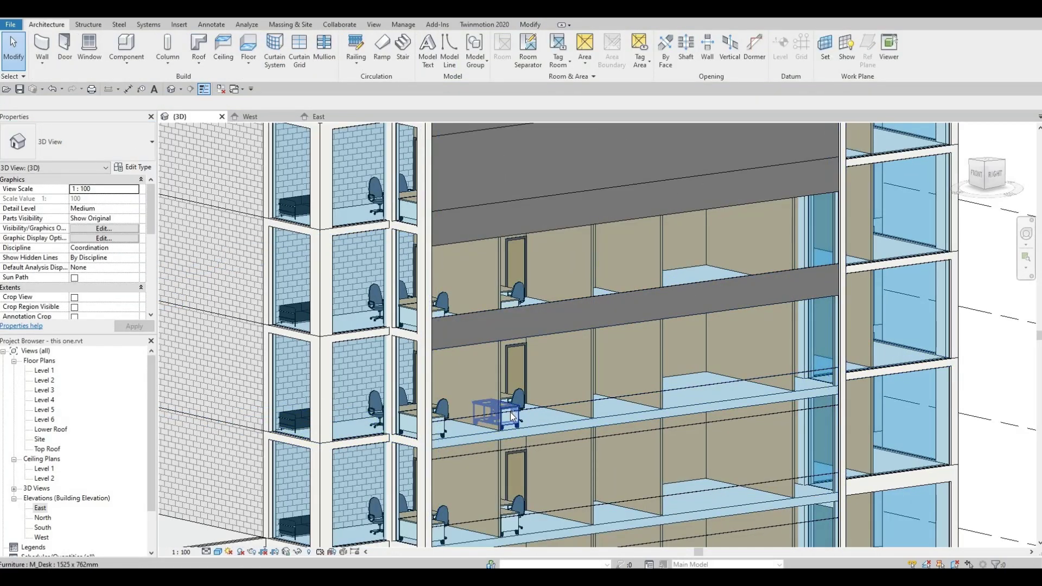
pyautogui.click(402, 406)
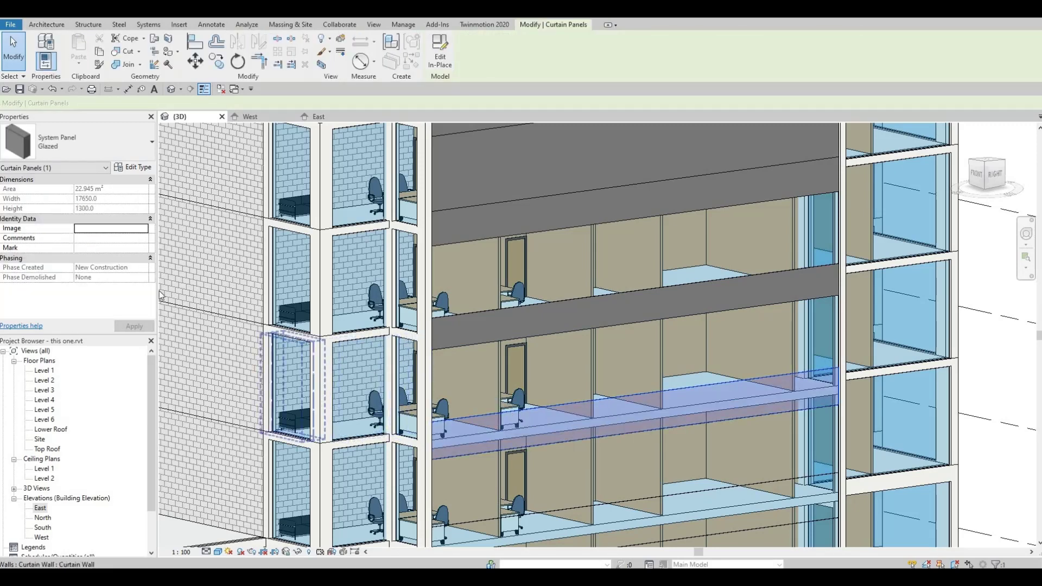
pyautogui.click(125, 149)
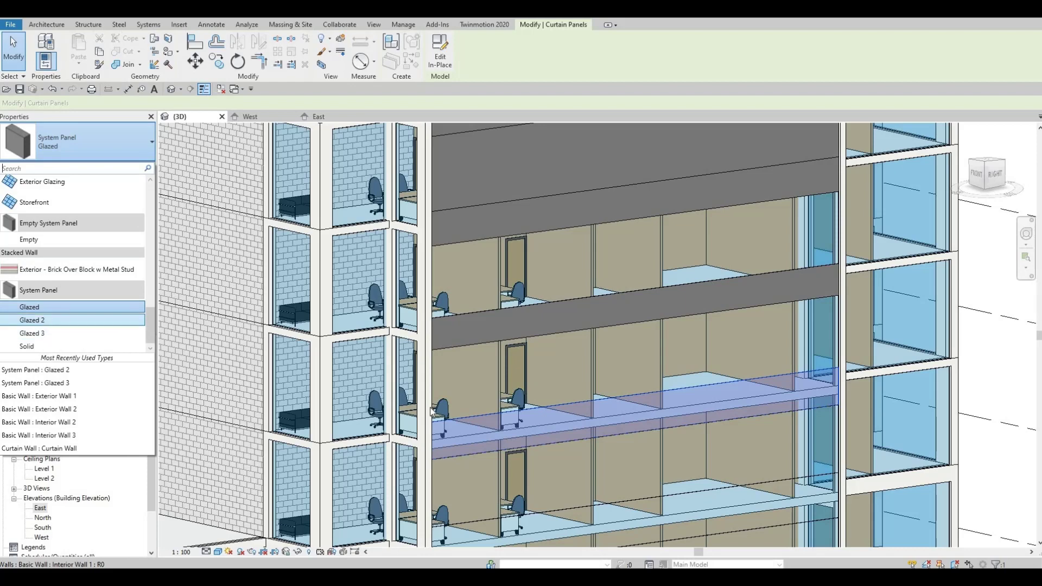
pyautogui.click(48, 334)
pyautogui.press('Escape')
# - Change the curtain panel band at Level 2 to the Glazed 2 system panel type
pyautogui.moveTo(558, 509); pyautogui.dragTo(572, 418, button='middle')
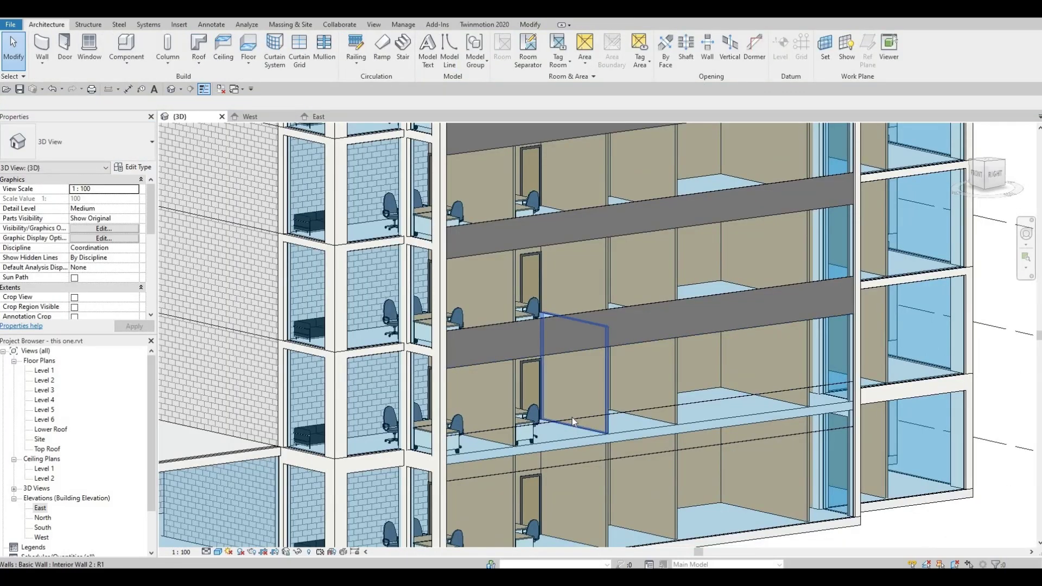
pyautogui.press('Tab')
pyautogui.press('Tab')
pyautogui.press('Tab')
pyautogui.press('Tab')
pyautogui.press('Tab')
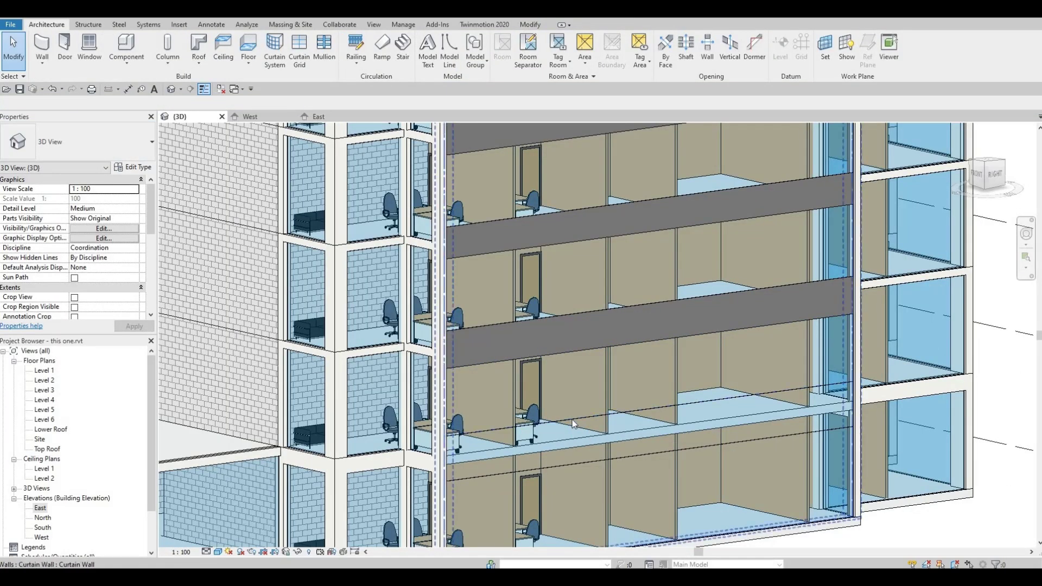
pyautogui.click(572, 419)
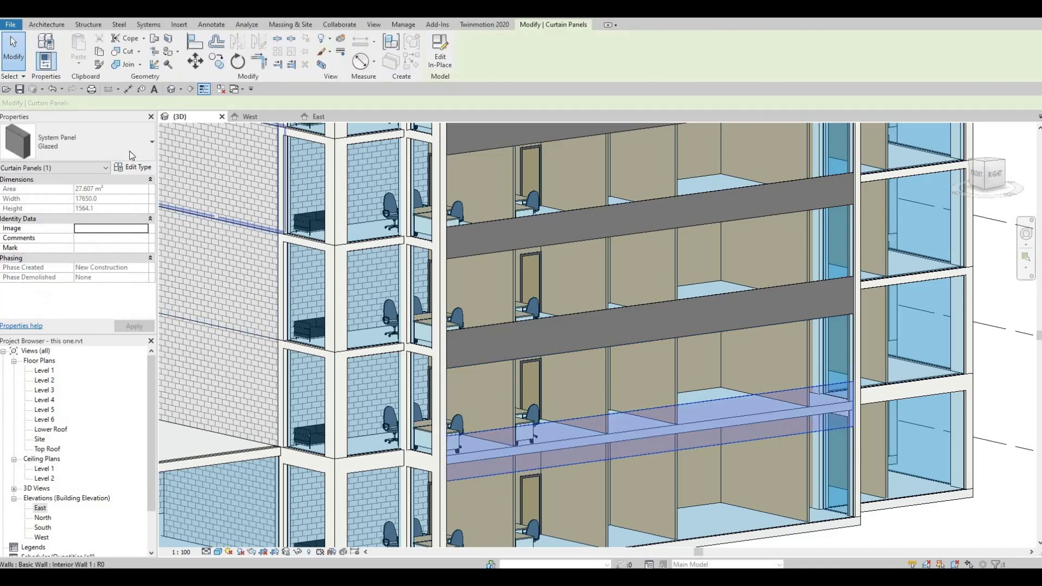
pyautogui.click(81, 142)
pyautogui.click(55, 320)
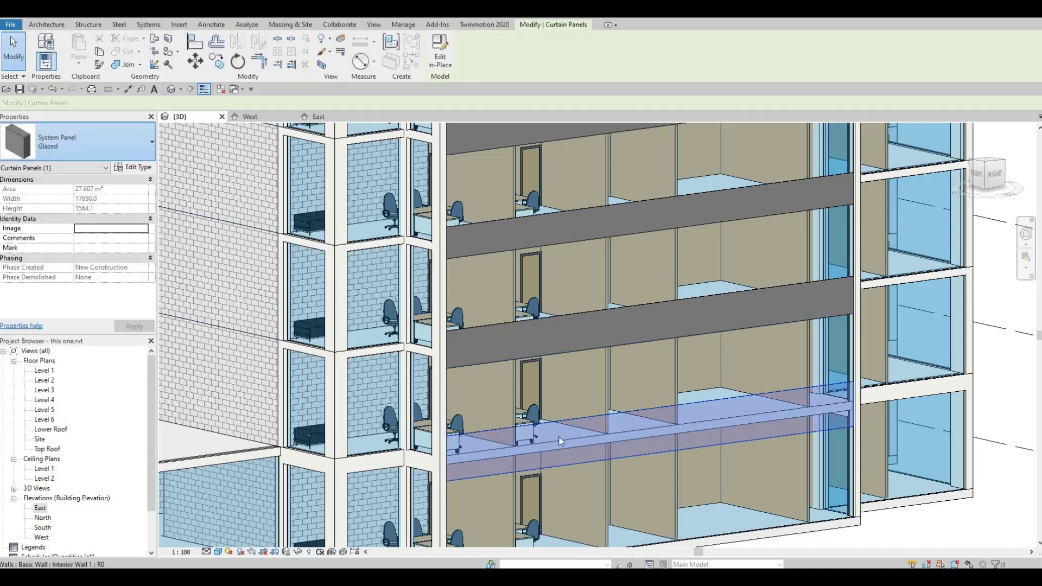
pyautogui.moveTo(544, 478); pyautogui.dragTo(558, 428, button='middle')
pyautogui.press('Escape')
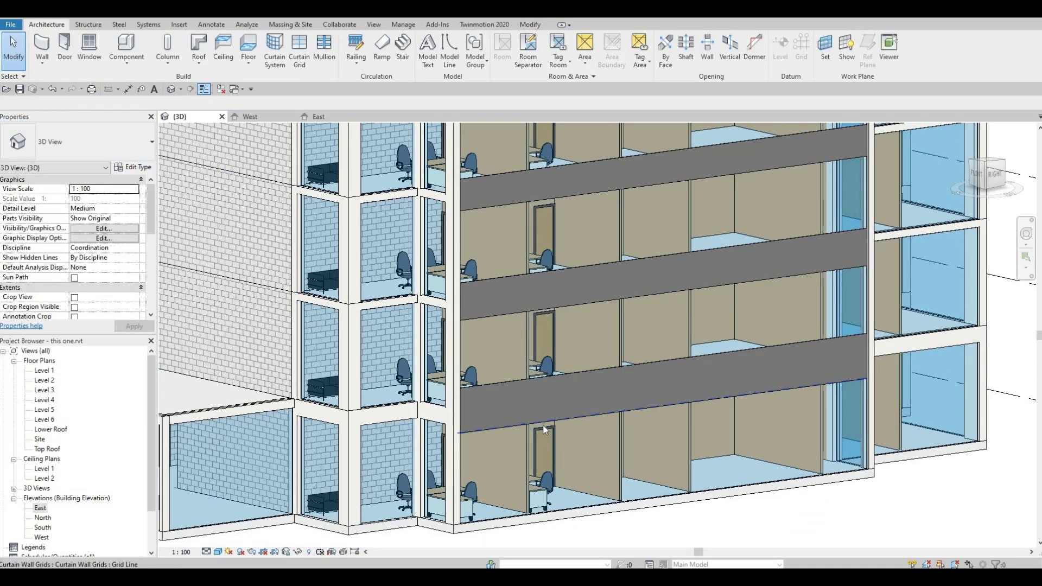
# - Change the tall curtain panel below the Level 2 band to the Glazed 3 type
pyautogui.click(543, 425)
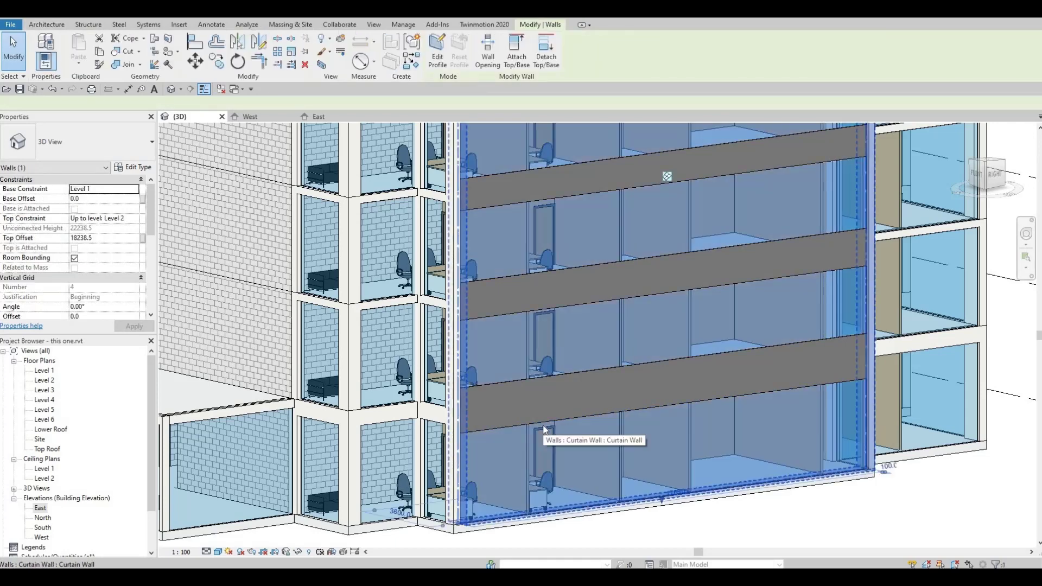
pyautogui.press('Escape')
pyautogui.press('Tab')
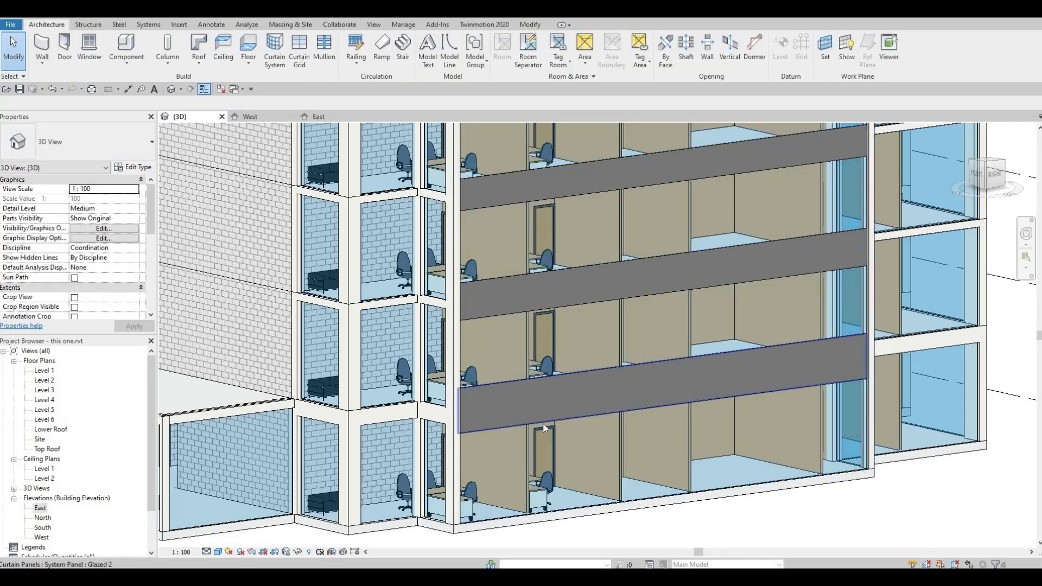
pyautogui.press('Tab')
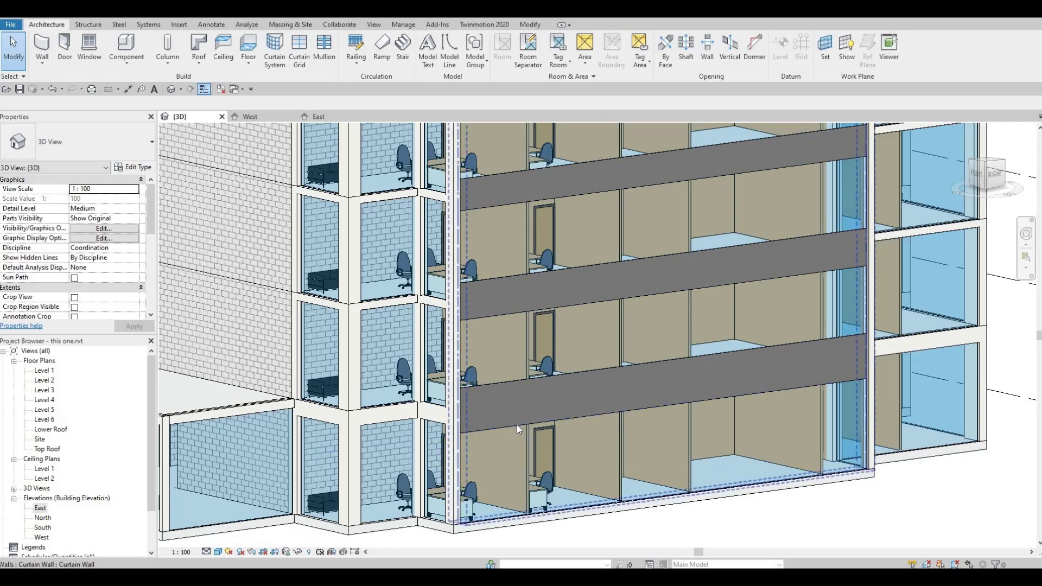
pyautogui.press('Tab')
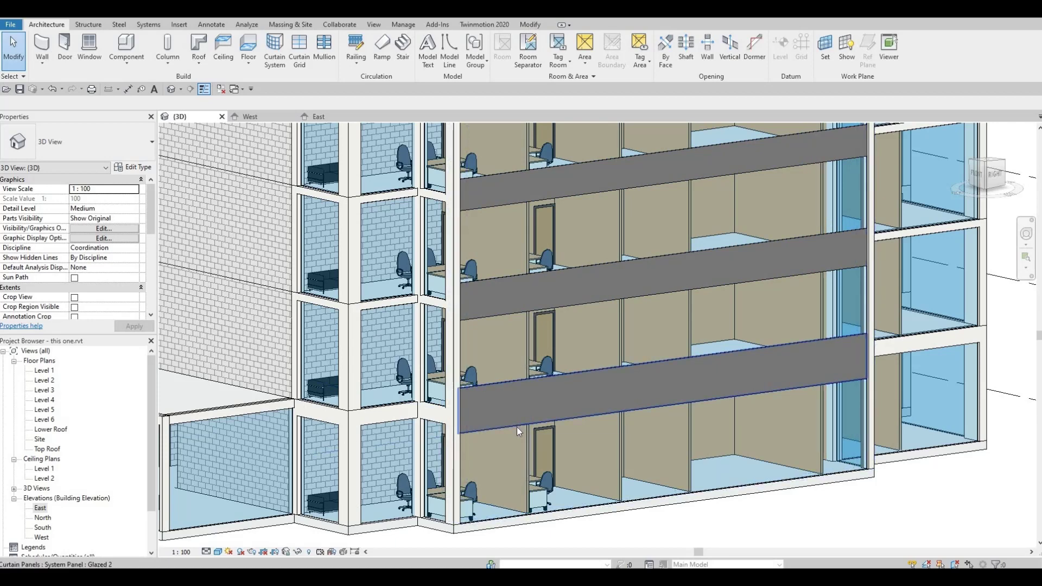
pyautogui.click(517, 426)
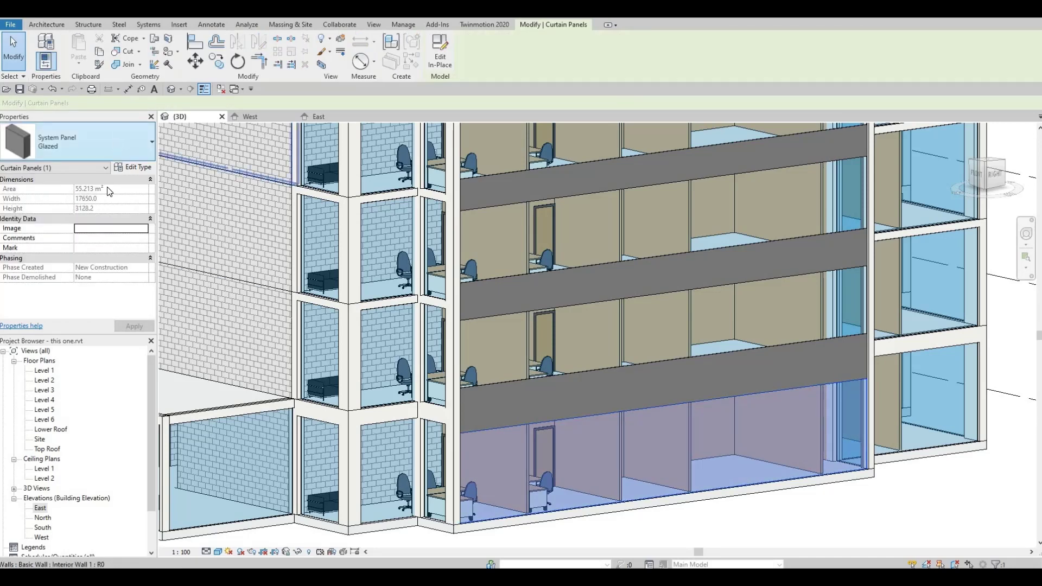
pyautogui.click(120, 140)
pyautogui.click(48, 334)
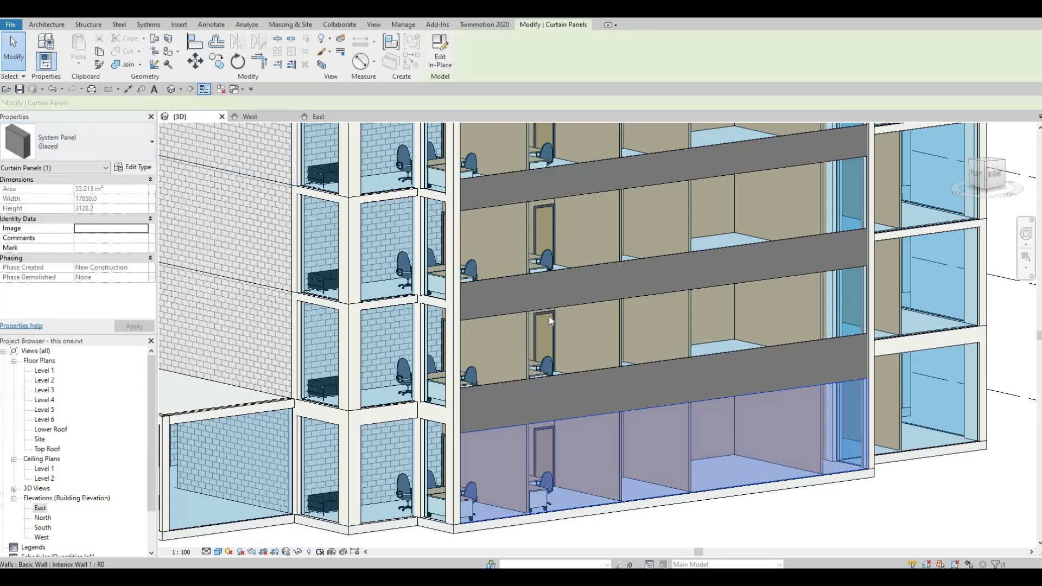
pyautogui.press('Escape')
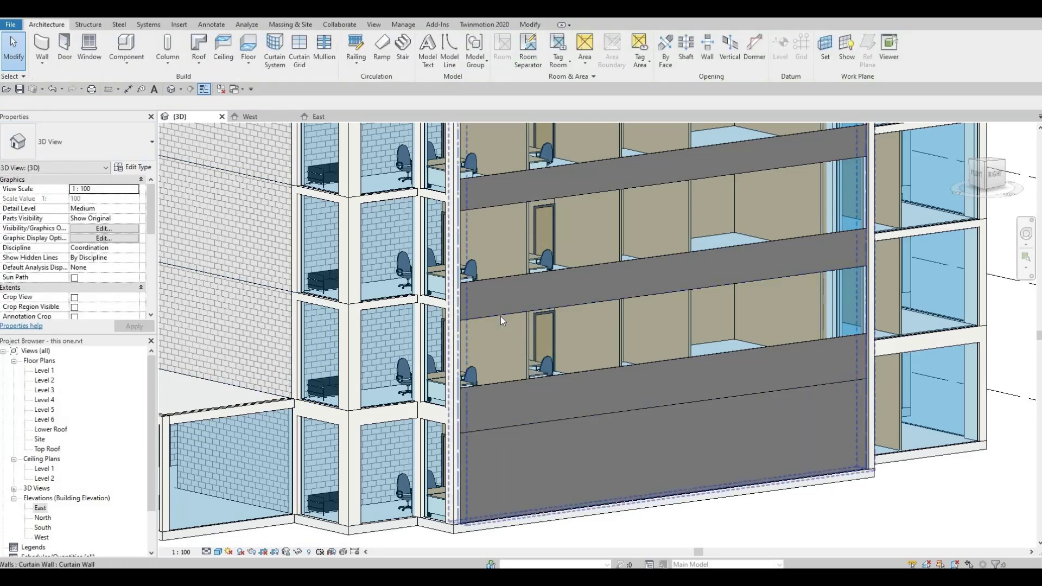
# - Change the tall curtain panel between the Level 2 and Level 3 bands to the Glazed 3 type
pyautogui.press('Tab')
pyautogui.press('Tab')
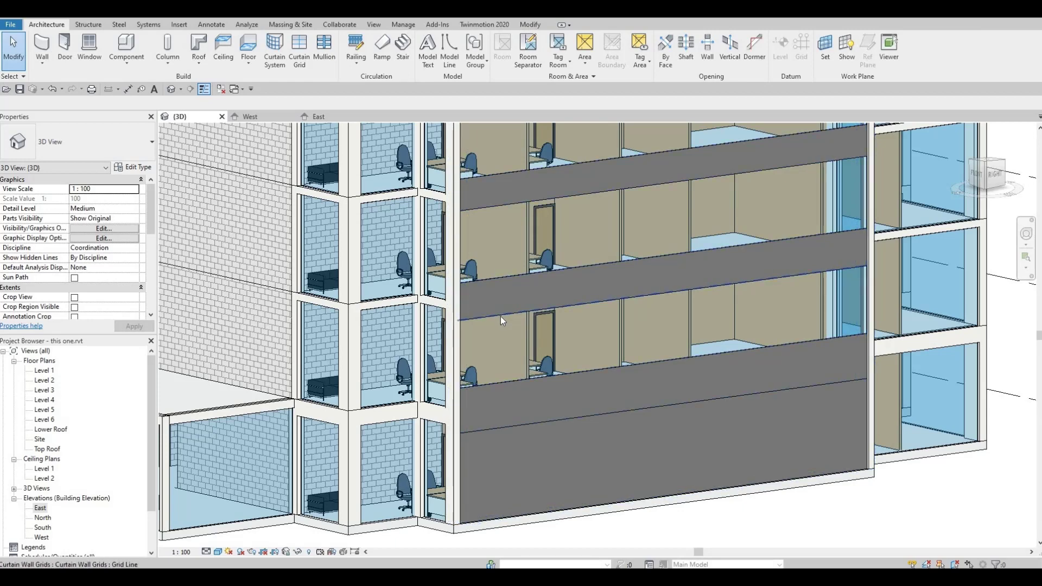
pyautogui.click(500, 316)
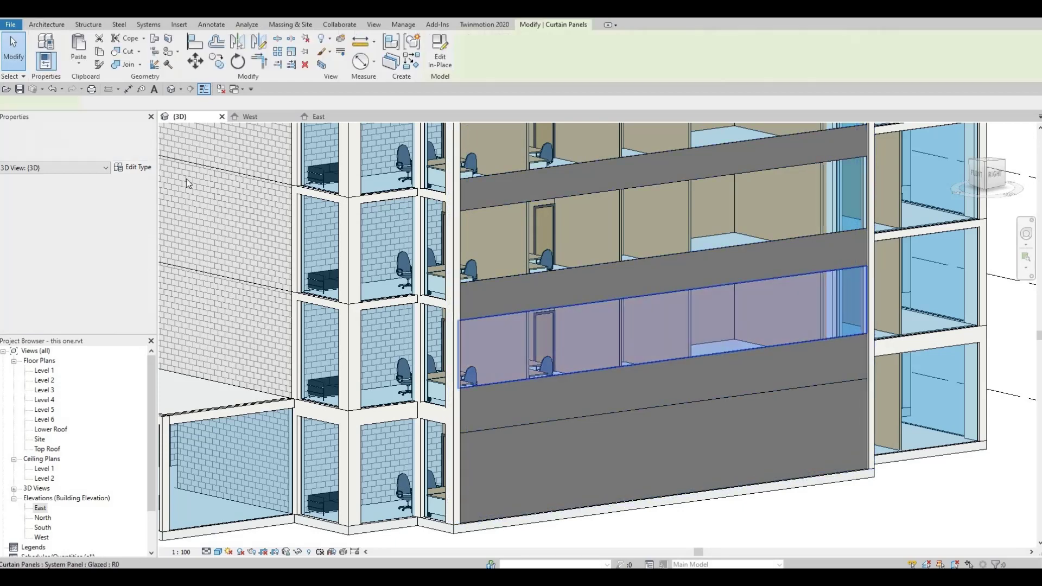
pyautogui.click(81, 142)
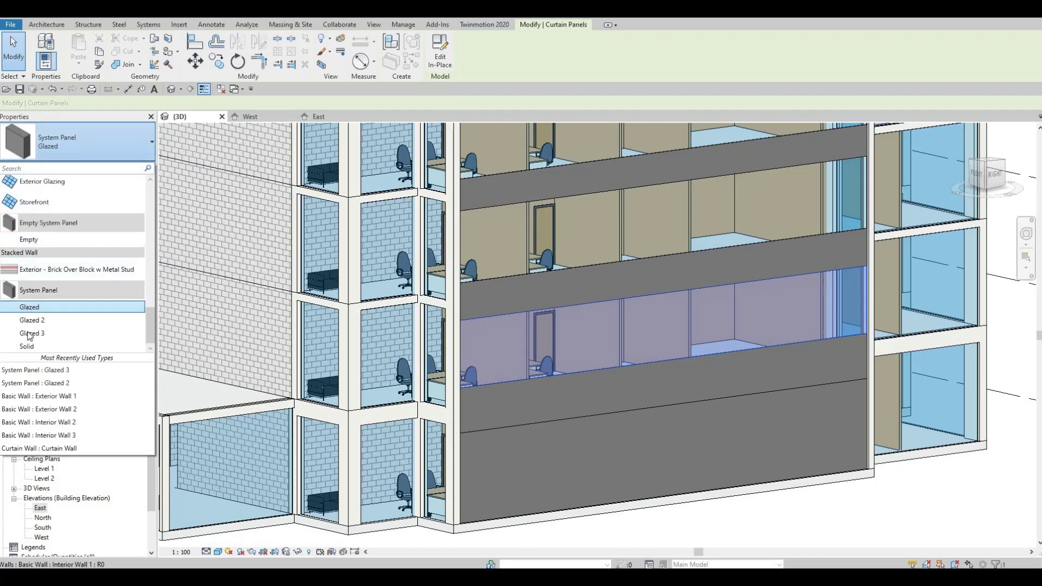
pyautogui.click(32, 333)
# - Change the tall curtain panel between the Level 3 and Level 4 bands to the Glazed 3 type
pyautogui.press('Tab')
pyautogui.press('Tab')
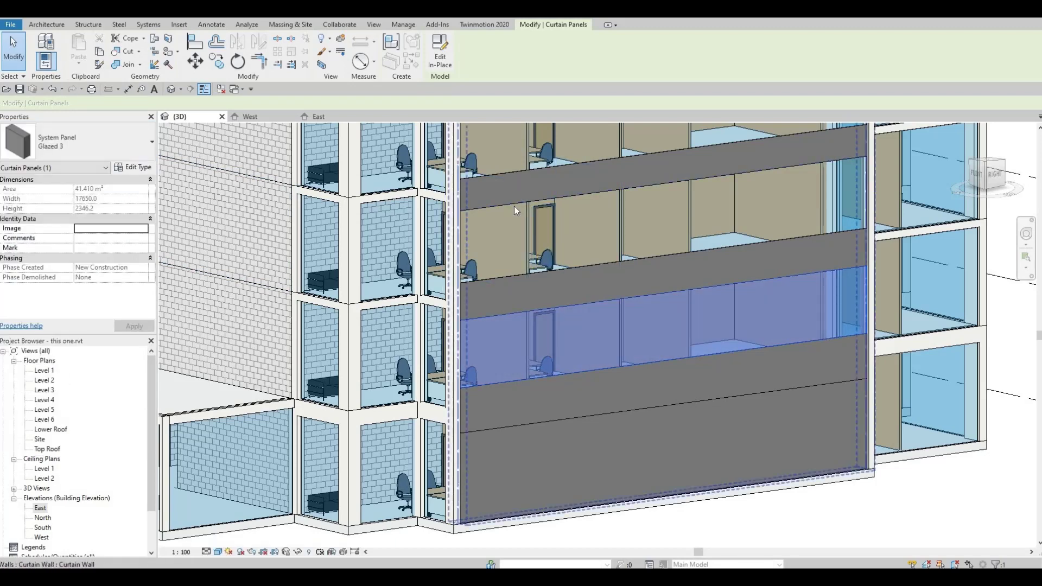
pyautogui.click(515, 206)
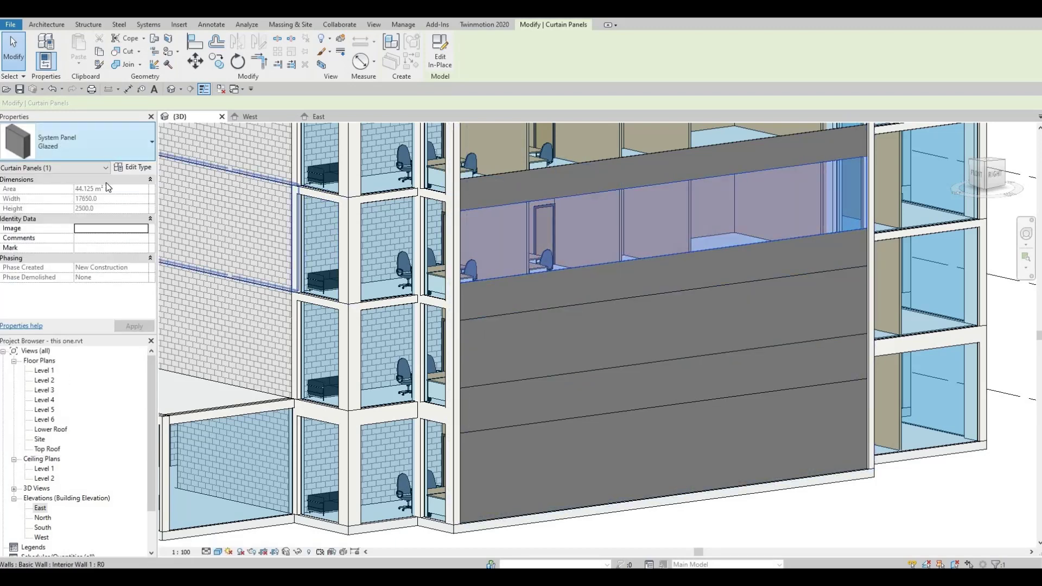
pyautogui.click(114, 148)
pyautogui.click(43, 334)
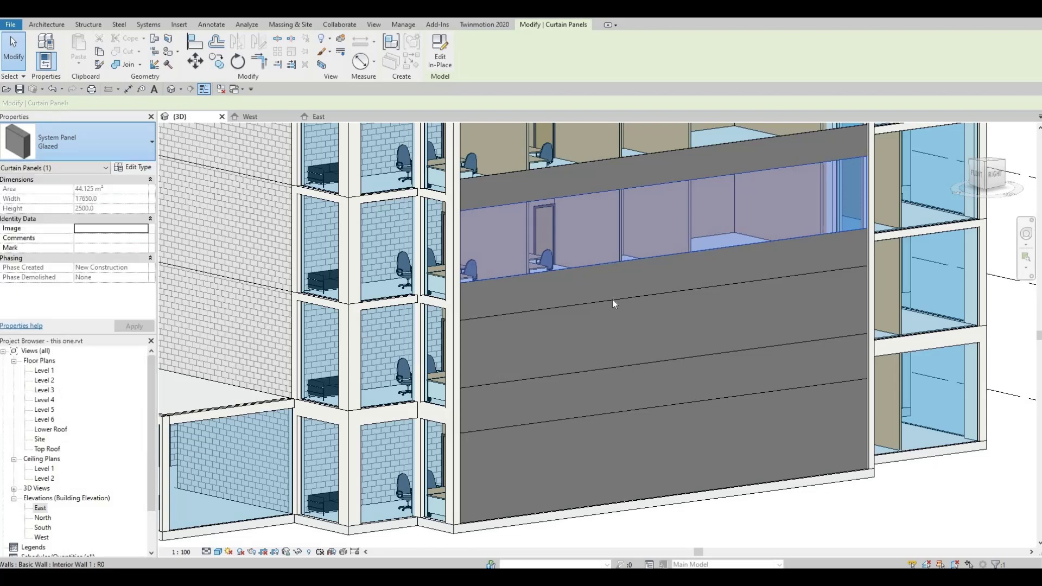
# - Change the tall curtain panel between the Level 4 and Level 5 bands to the Glazed 3 type
pyautogui.moveTo(533, 120); pyautogui.dragTo(522, 210, button='middle')
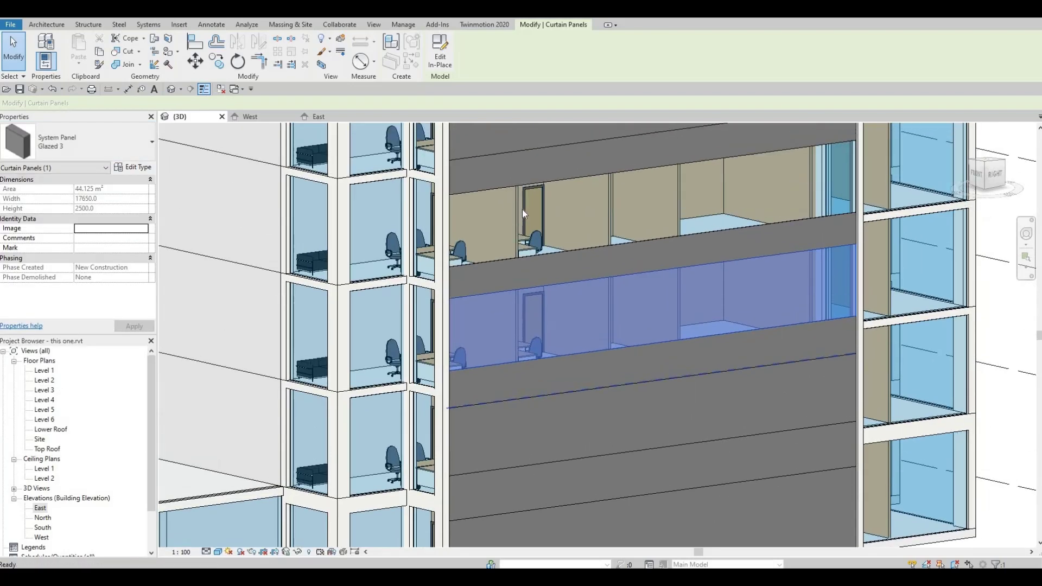
pyautogui.click(499, 190)
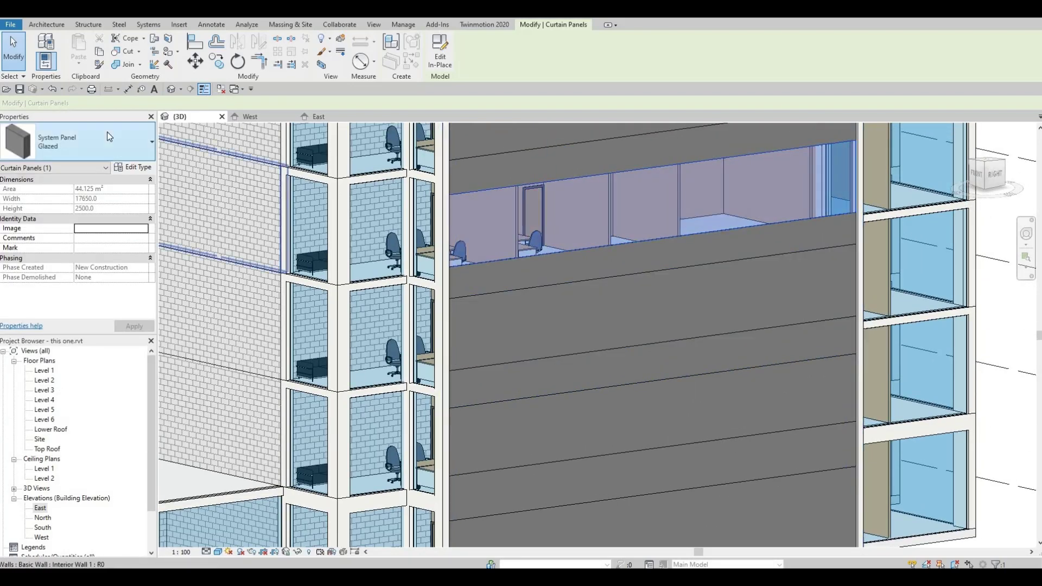
pyautogui.click(107, 151)
pyautogui.click(38, 334)
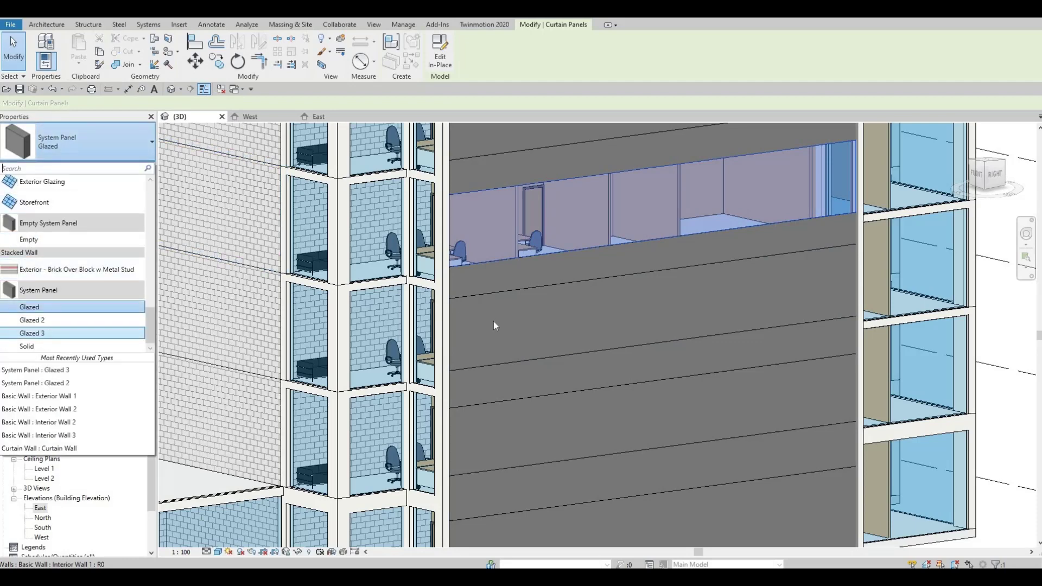
pyautogui.moveTo(547, 360); pyautogui.dragTo(557, 412, button='middle')
pyautogui.press('Escape')
pyautogui.scroll(-3, 570, 291)
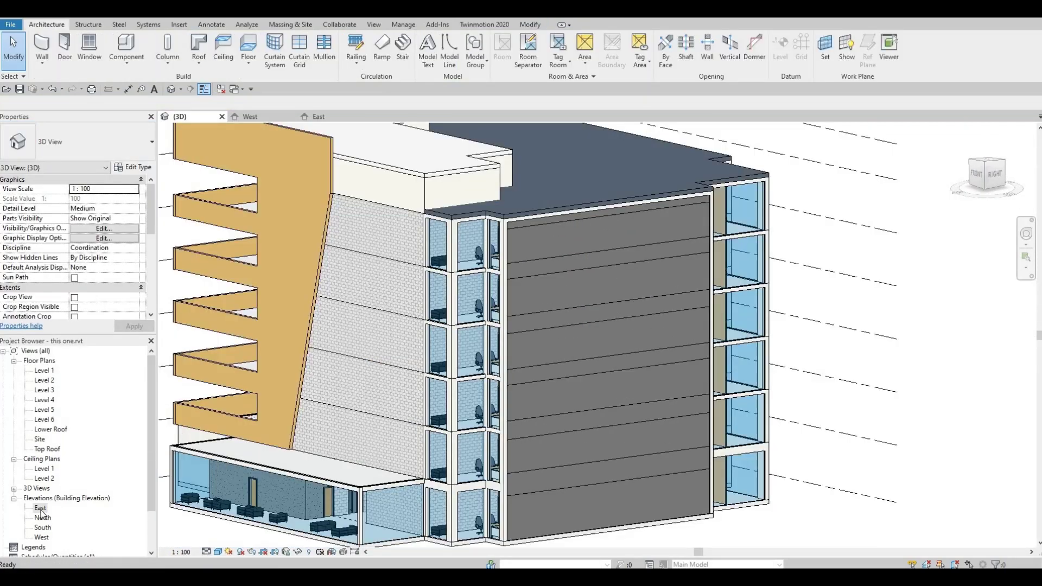
# - In the East elevation, place vertical curtain grid lines at the large wall's midpoint and at three points dividing its left half into four equal bays
pyautogui.doubleClick(41, 508)
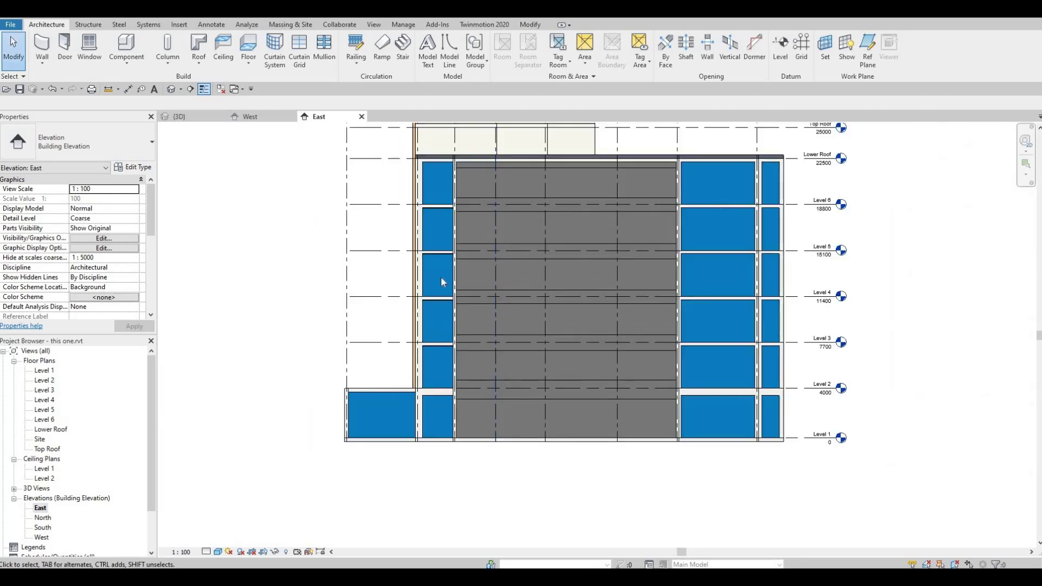
pyautogui.moveTo(441, 278); pyautogui.dragTo(417, 314, button='middle')
pyautogui.click(300, 54)
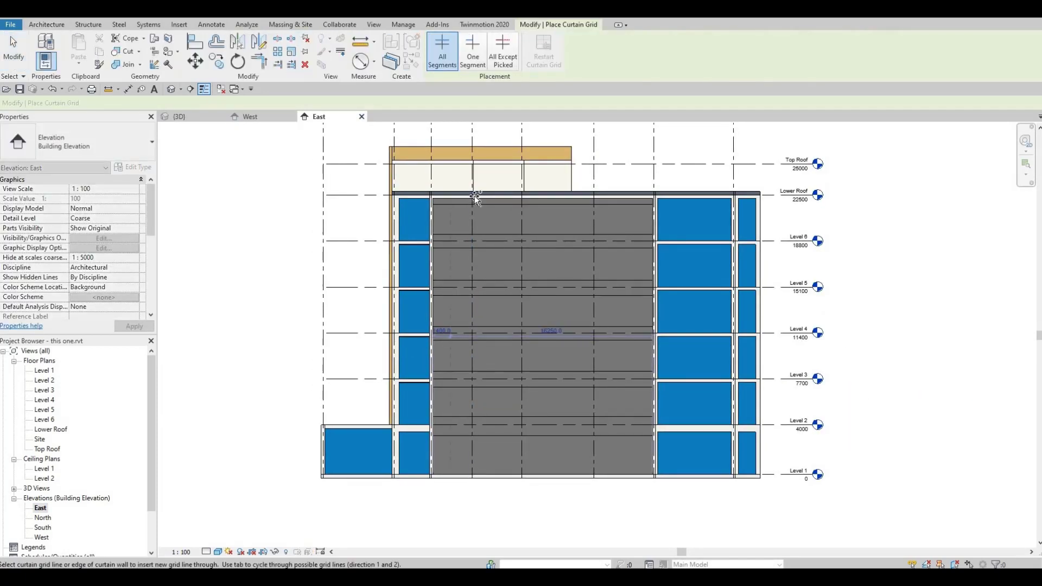
pyautogui.click(473, 195)
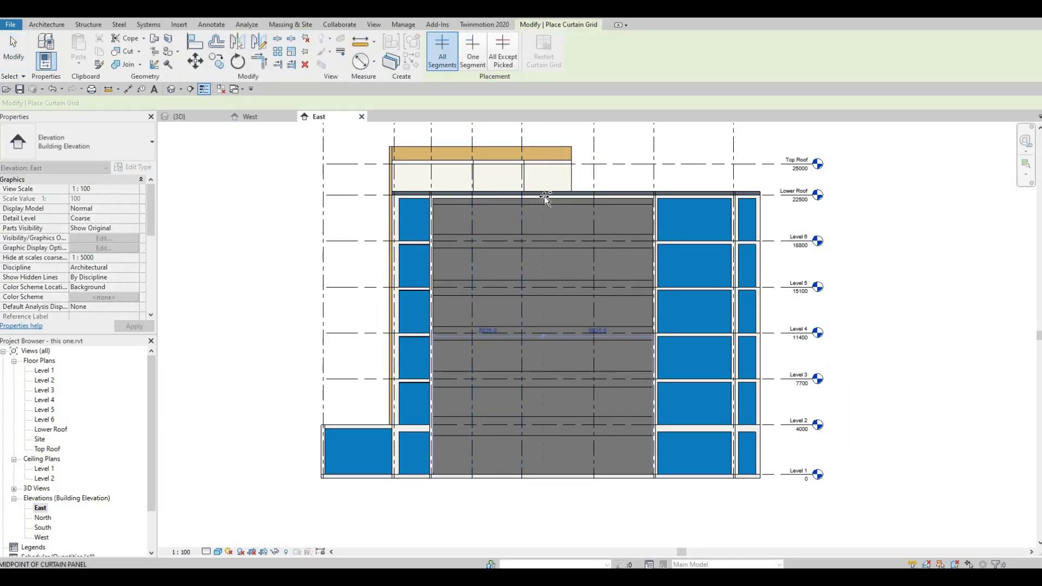
pyautogui.click(544, 198)
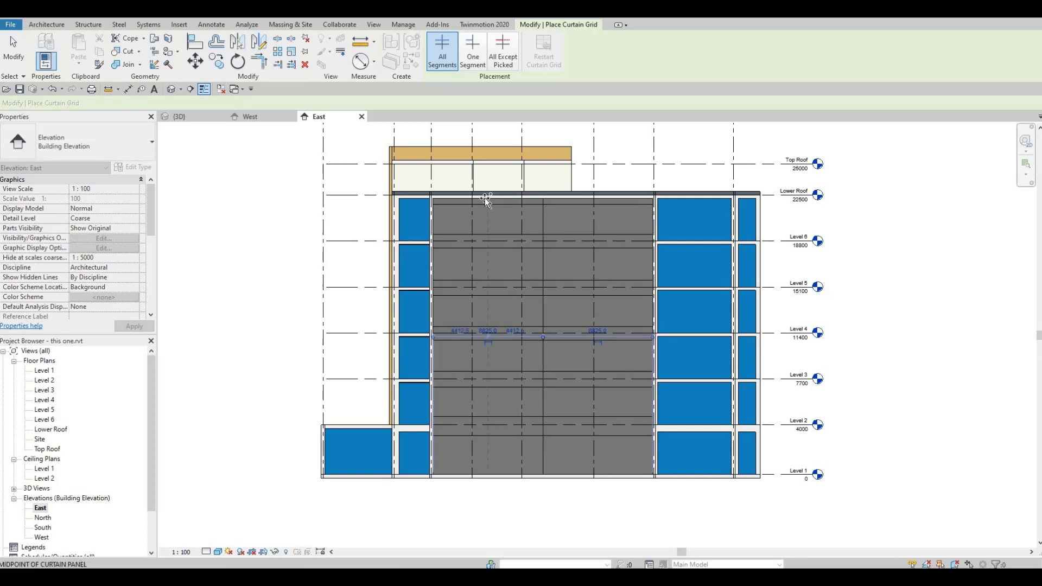
pyautogui.click(487, 197)
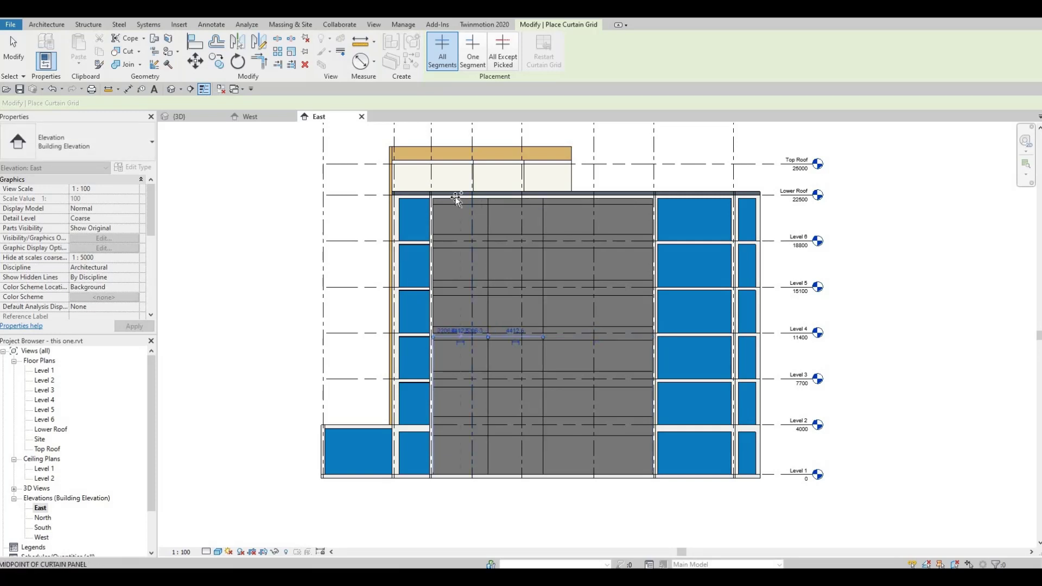
pyautogui.click(461, 198)
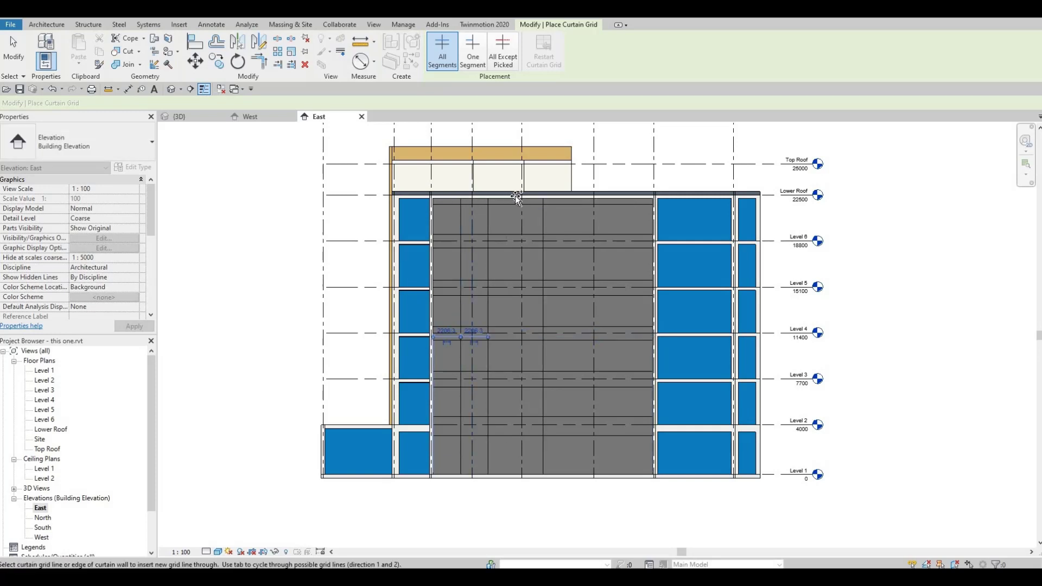
pyautogui.click(514, 198)
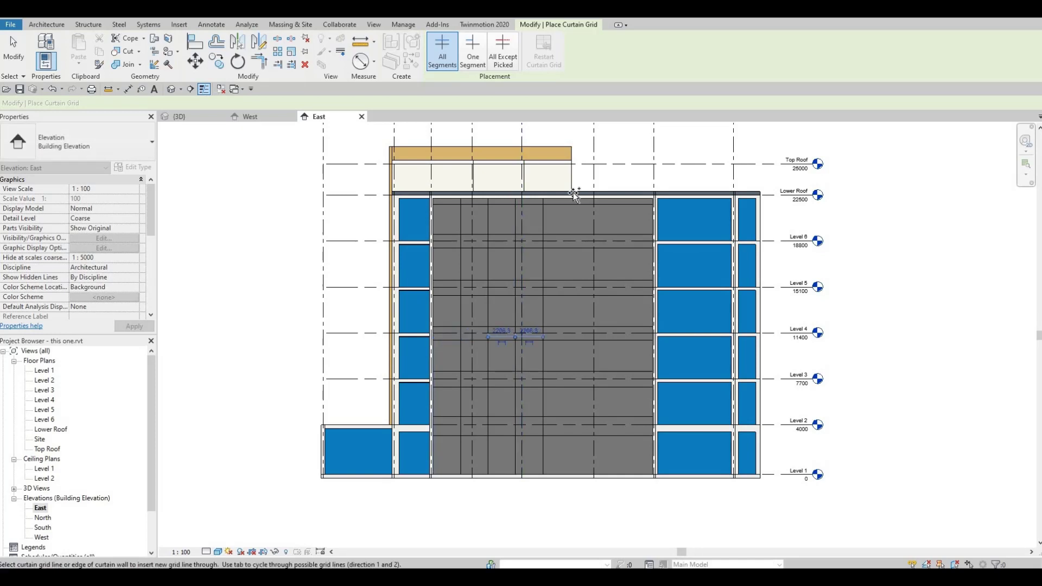
# - Add three vertical grid lines through all segments, dividing the right half of the large curtain wall into four equal bays
pyautogui.scroll(2, 603, 202)
pyautogui.click(603, 202)
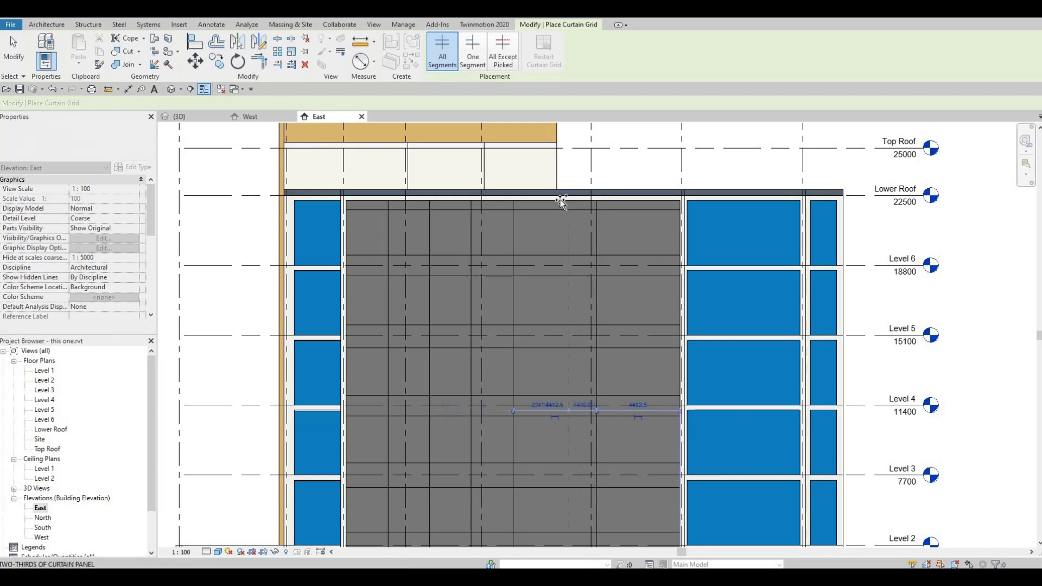
pyautogui.click(641, 198)
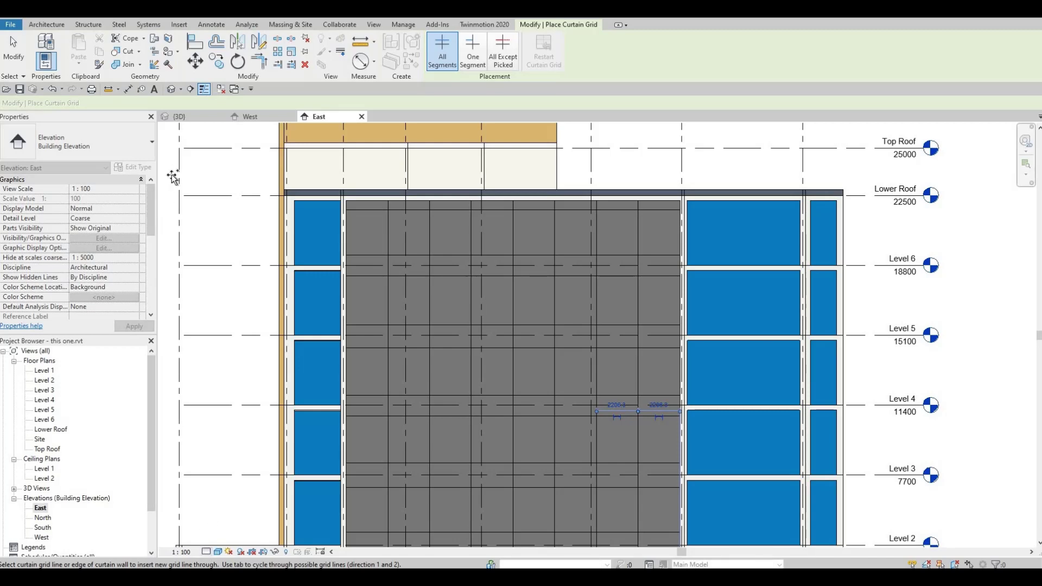
# - Set the 3D view's visual style to Realistic and inspect the glazing of the large east curtain wall
pyautogui.click(191, 118)
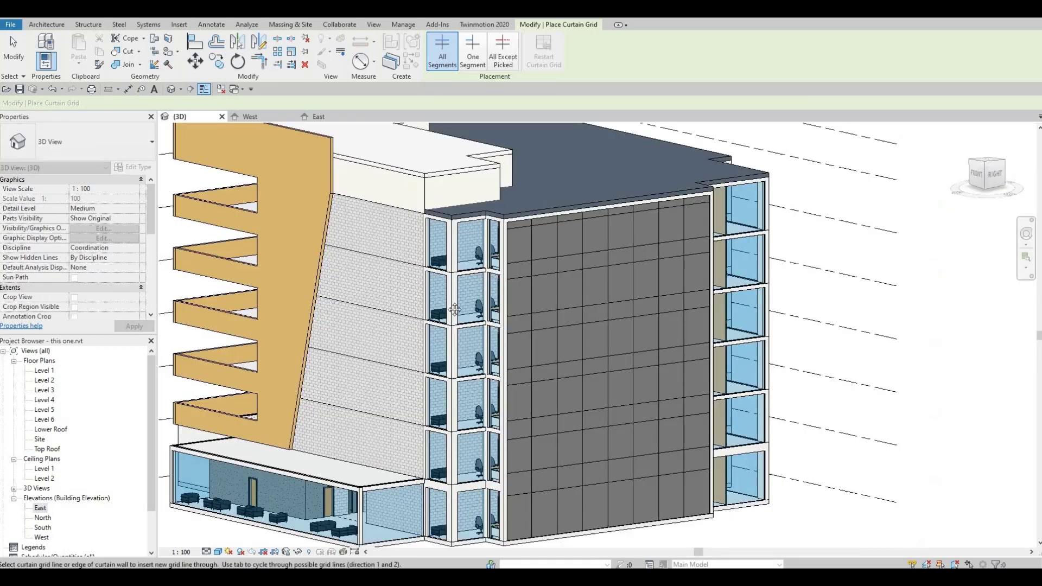
pyautogui.moveTo(481, 303)
pyautogui.mouseDown(button='middle')
pyautogui.moveTo(430, 267)
pyautogui.moveTo(489, 319)
pyautogui.mouseUp(button='middle')
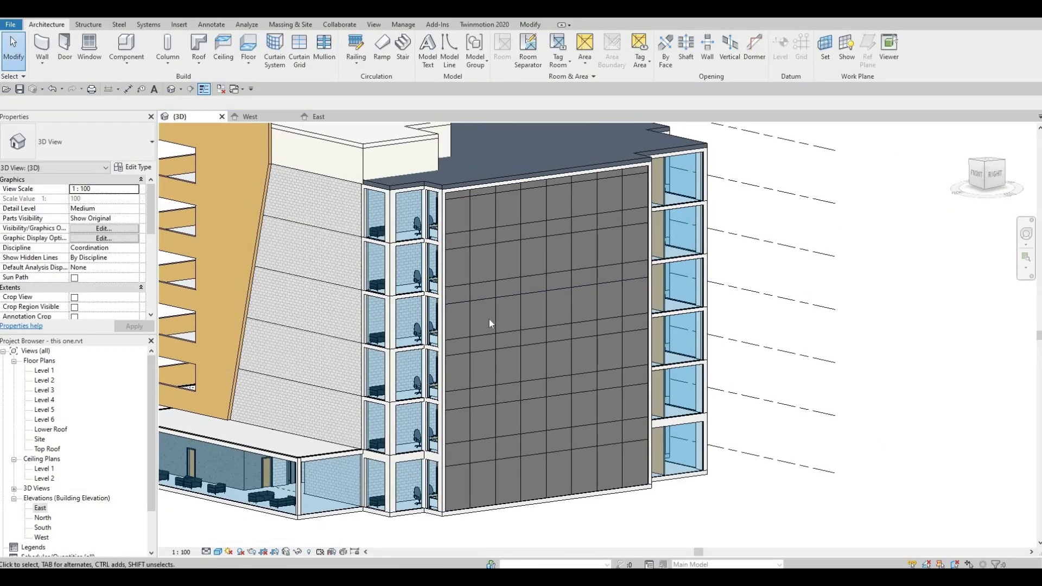
pyautogui.click(216, 552)
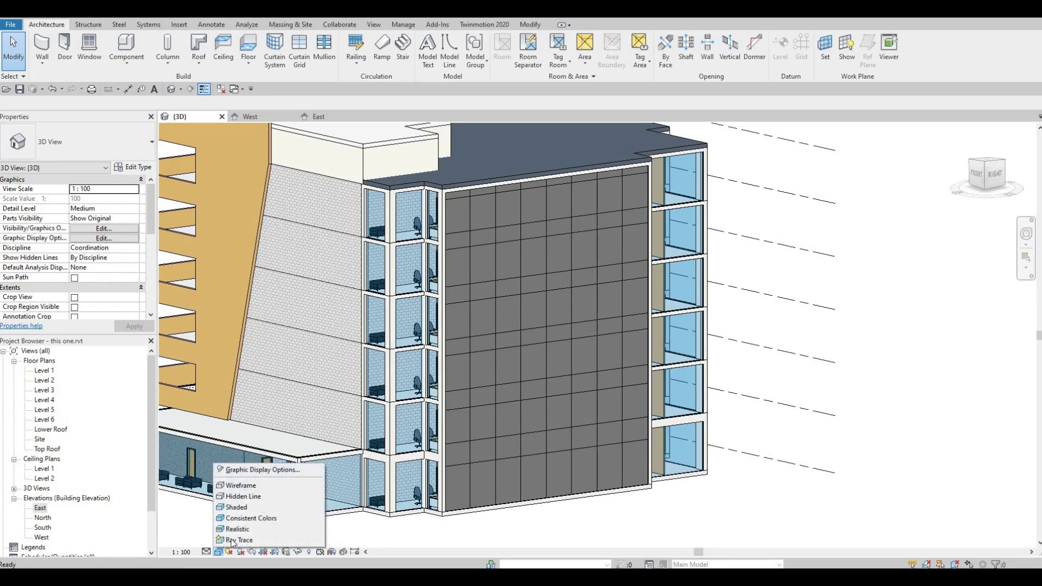
pyautogui.click(274, 530)
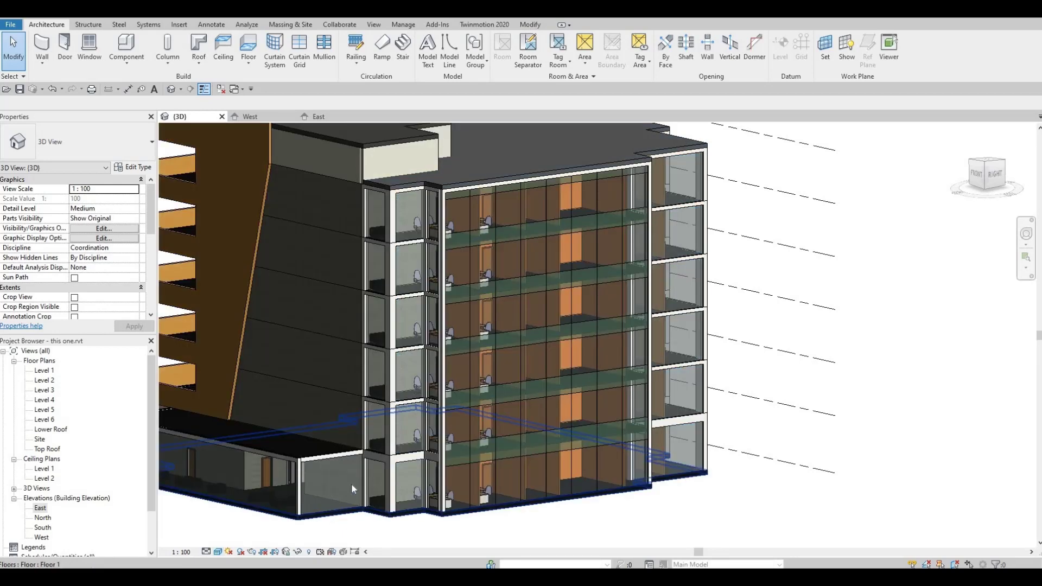
pyautogui.keyDown('shift'); pyautogui.moveTo(465, 405); pyautogui.dragTo(653, 207, button='middle'); pyautogui.keyUp('shift')
pyautogui.scroll(3, 532, 197)
pyautogui.keyDown('shift'); pyautogui.moveTo(594, 221); pyautogui.dragTo(533, 202, button='middle'); pyautogui.keyUp('shift')
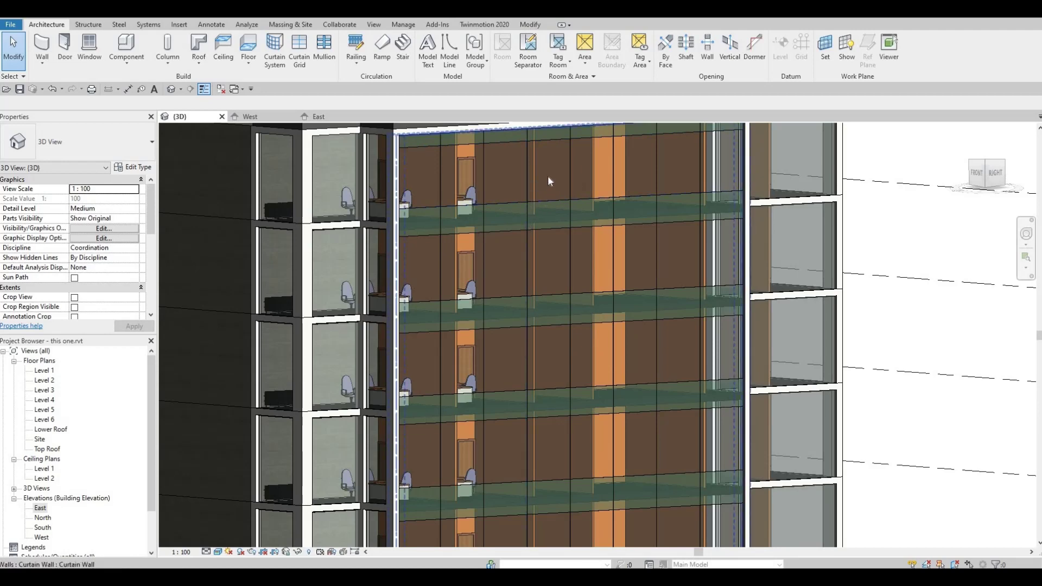
pyautogui.scroll(-3, 553, 239)
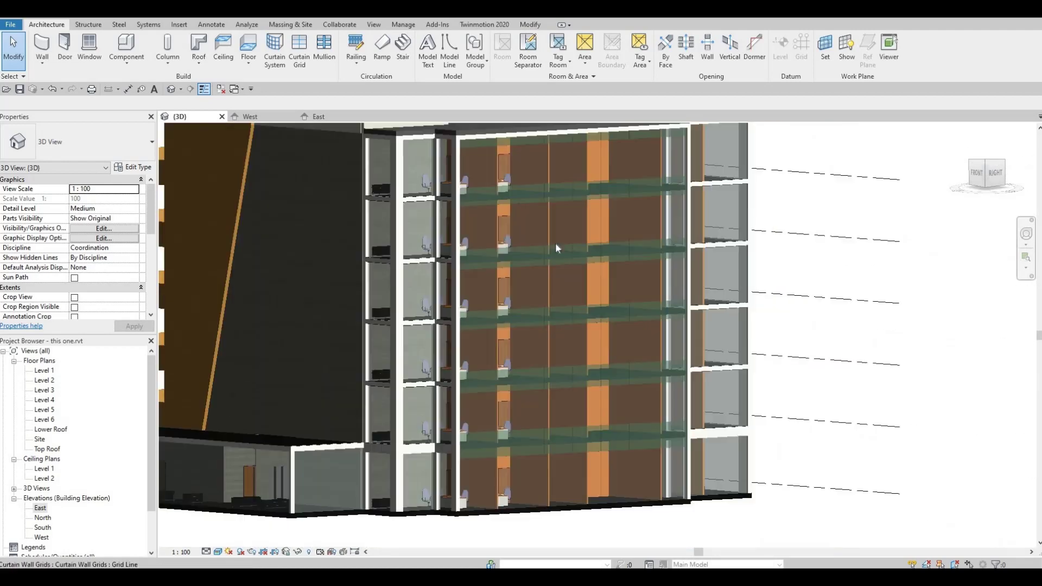
pyautogui.moveTo(564, 256); pyautogui.dragTo(578, 282, button='middle')
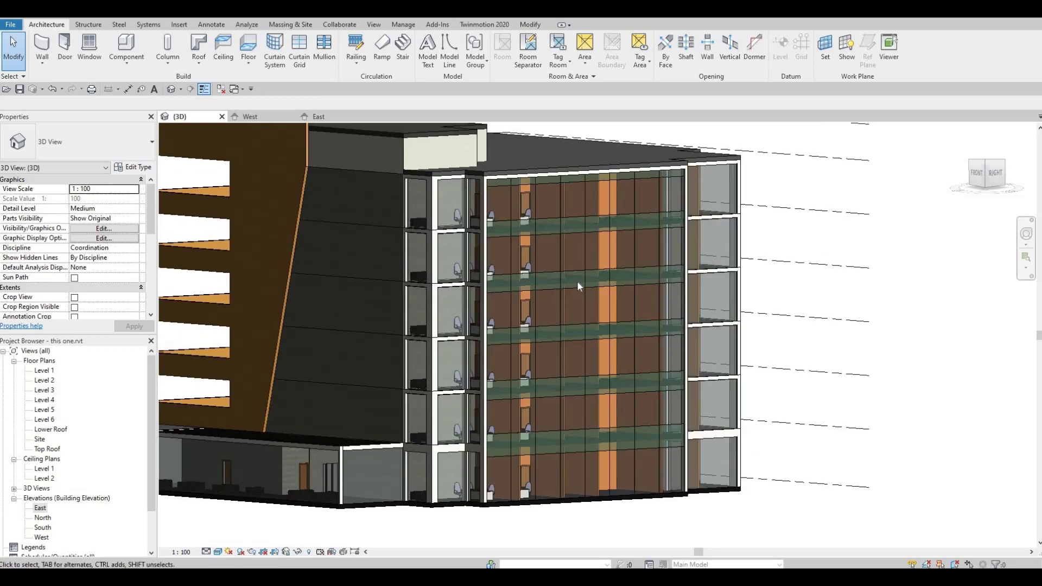